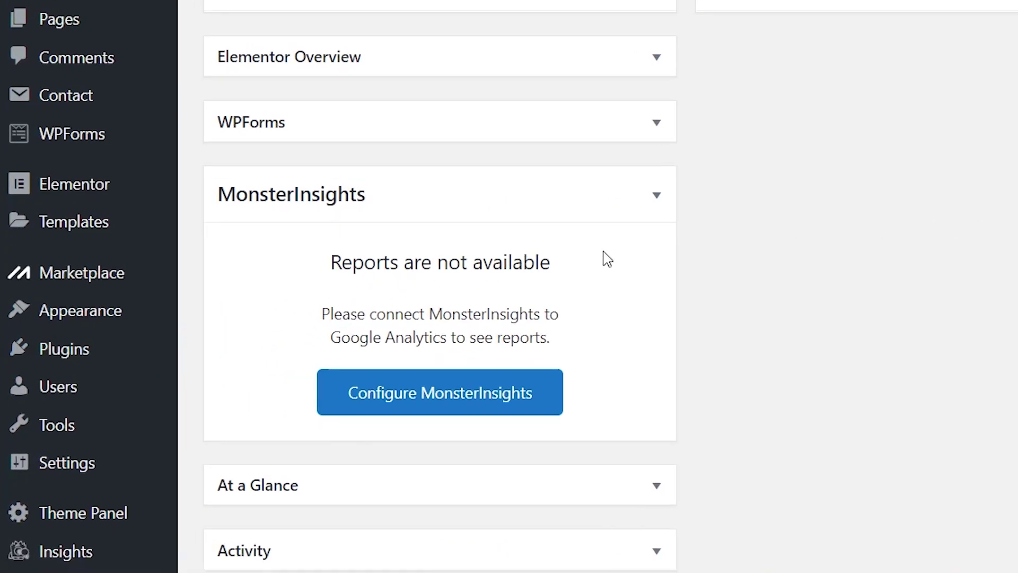
Step: Search plugins for 'instagram', then install and activate Smash Balloon's Instagram Feed
mouse_move(117, 353)
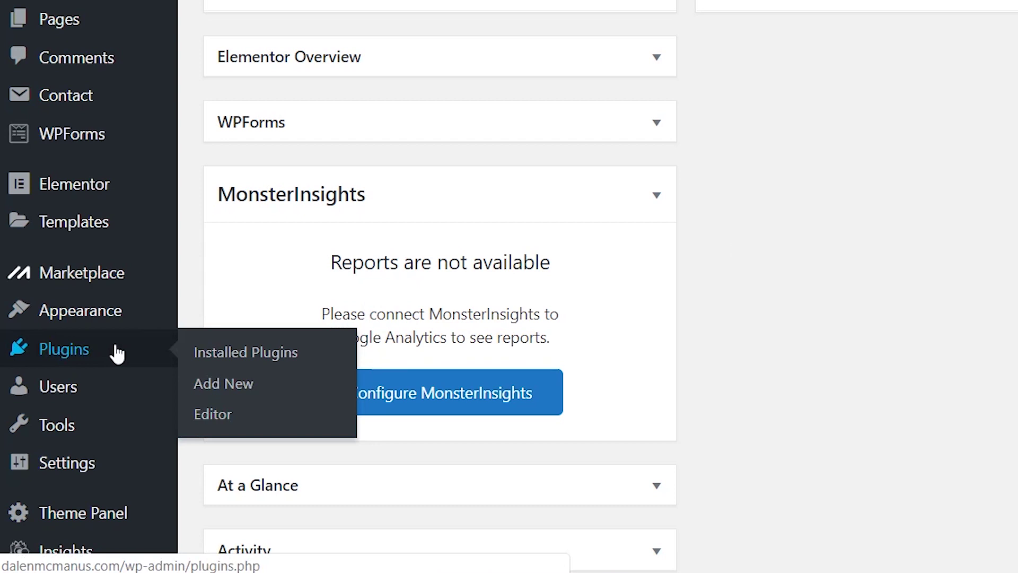
click(218, 386)
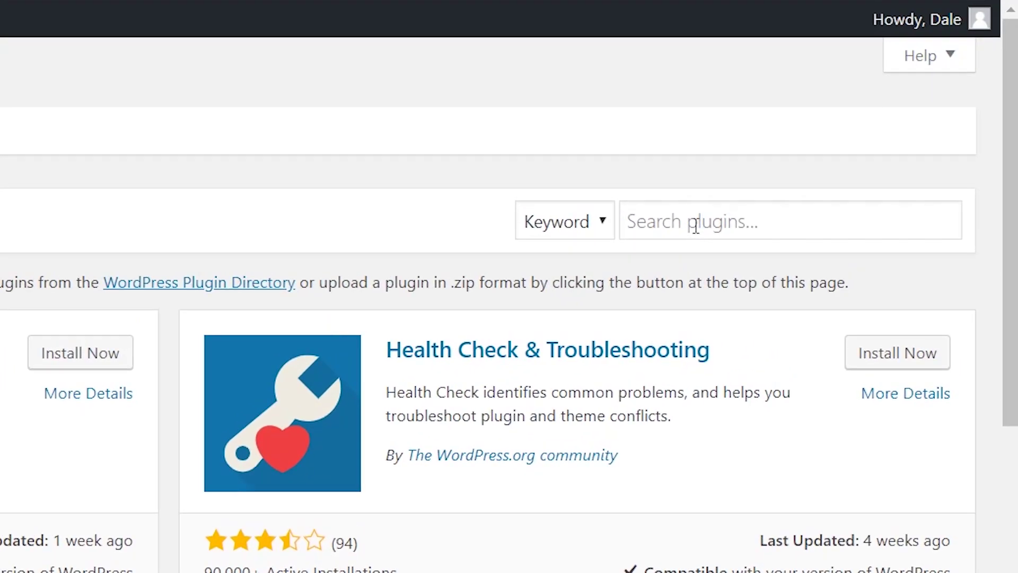
click(842, 170)
text(instagram)
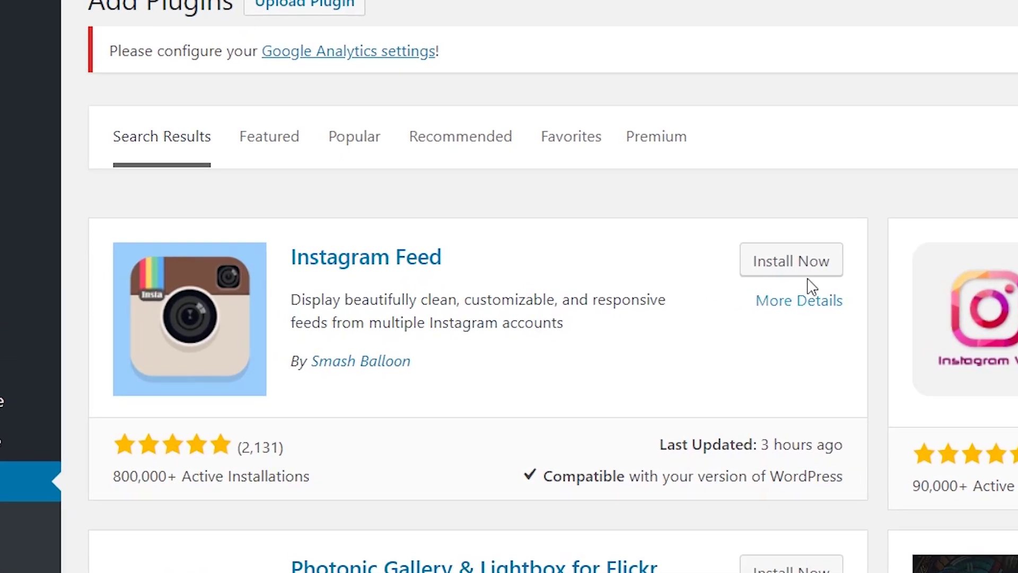
click(806, 267)
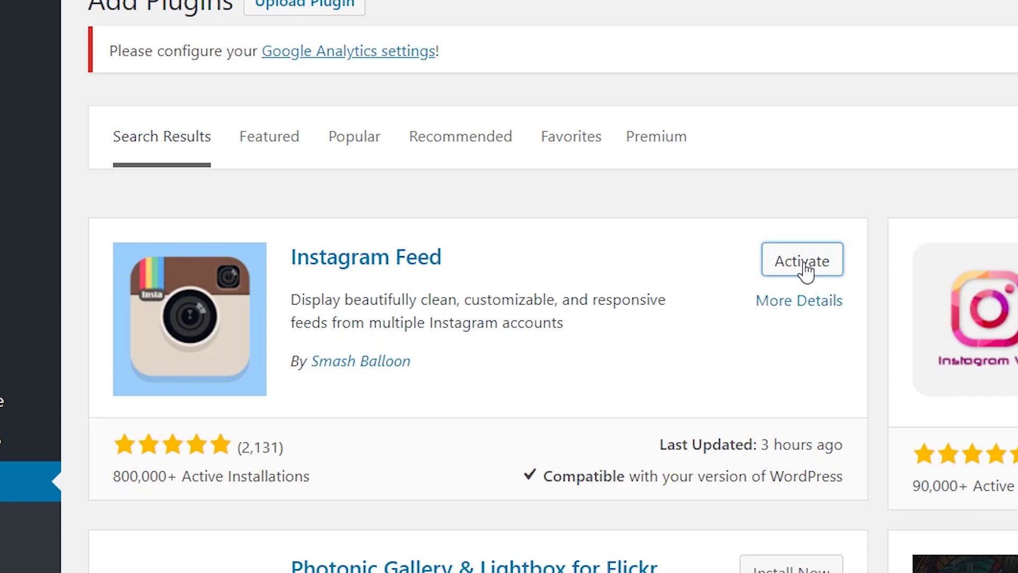
click(803, 265)
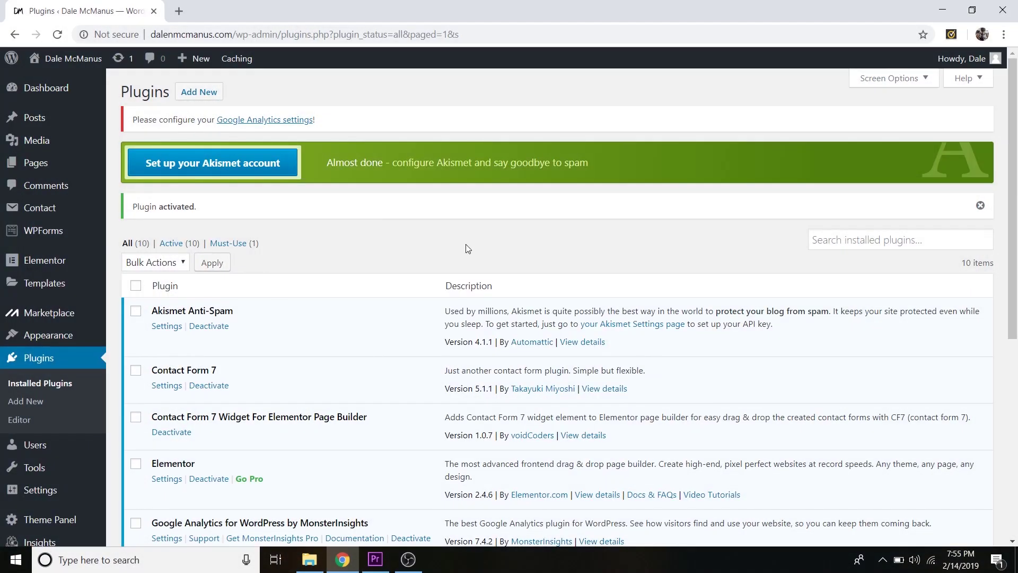
Step: Open the Instagram Feed settings page from the admin sidebar
scroll(79, 318, down, 5)
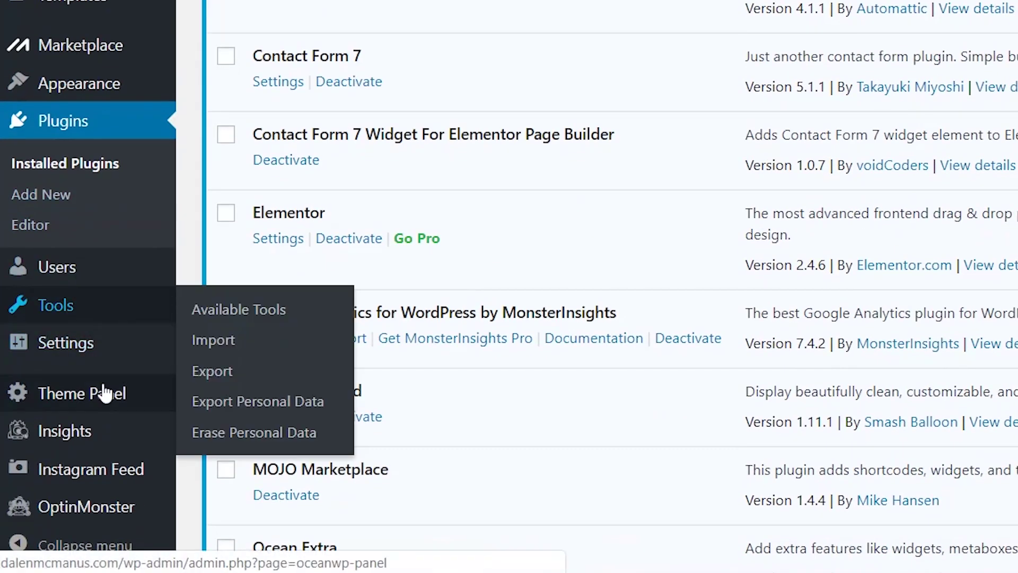
click(109, 477)
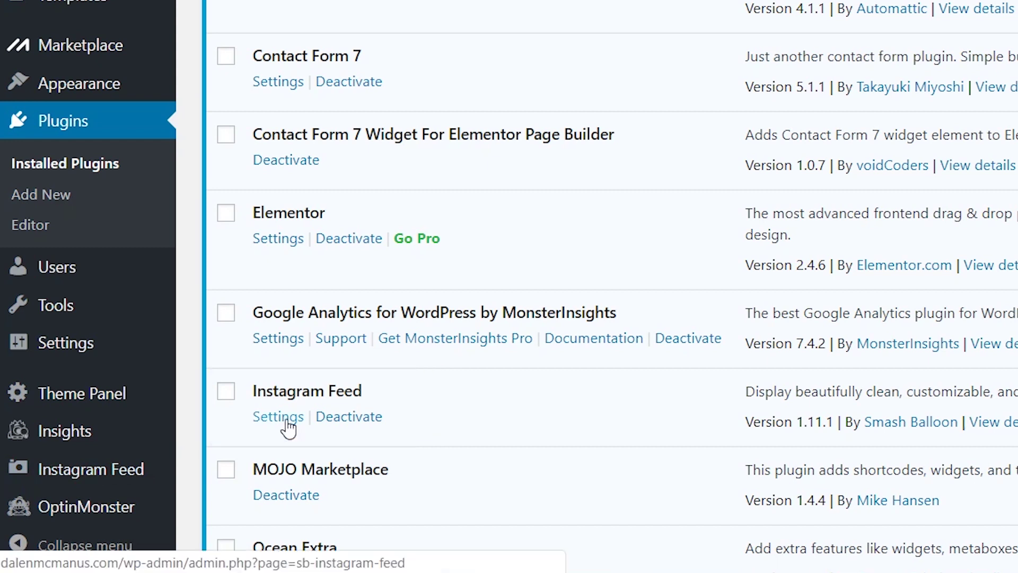
click(80, 476)
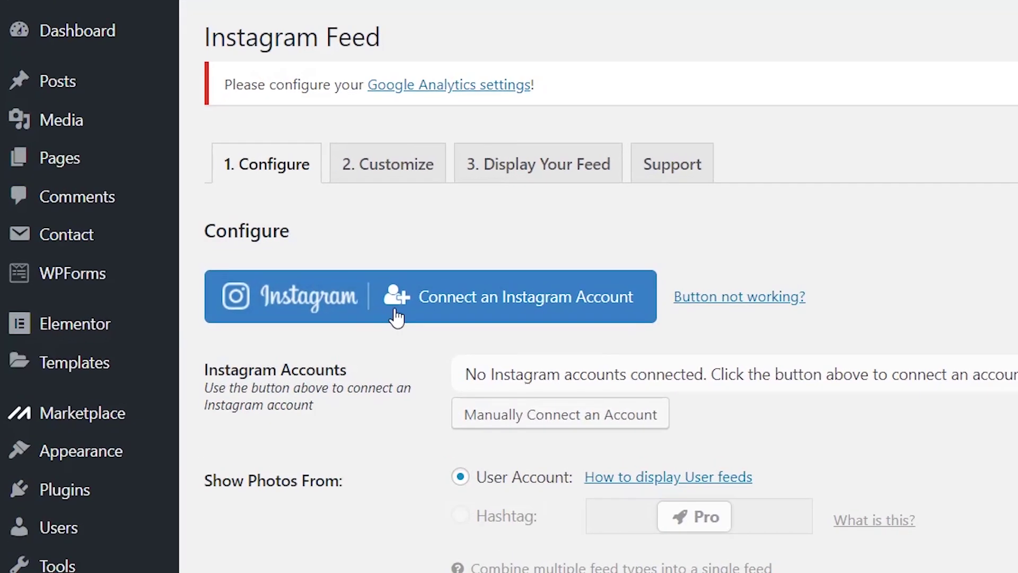
Step: Connect an Instagram account by switching accounts, logging in and authorizing the Smash Balloon app
click(465, 305)
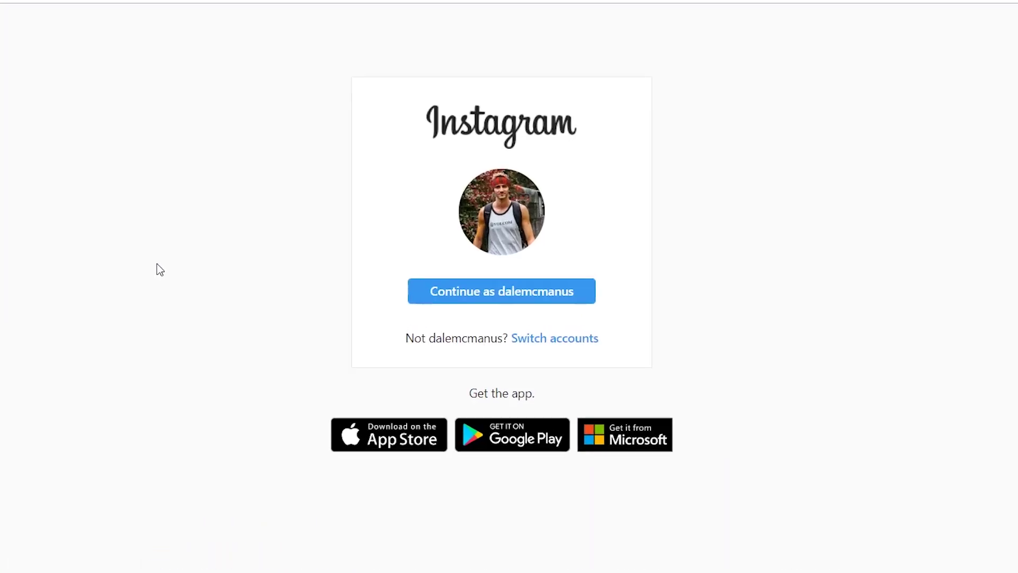
click(562, 389)
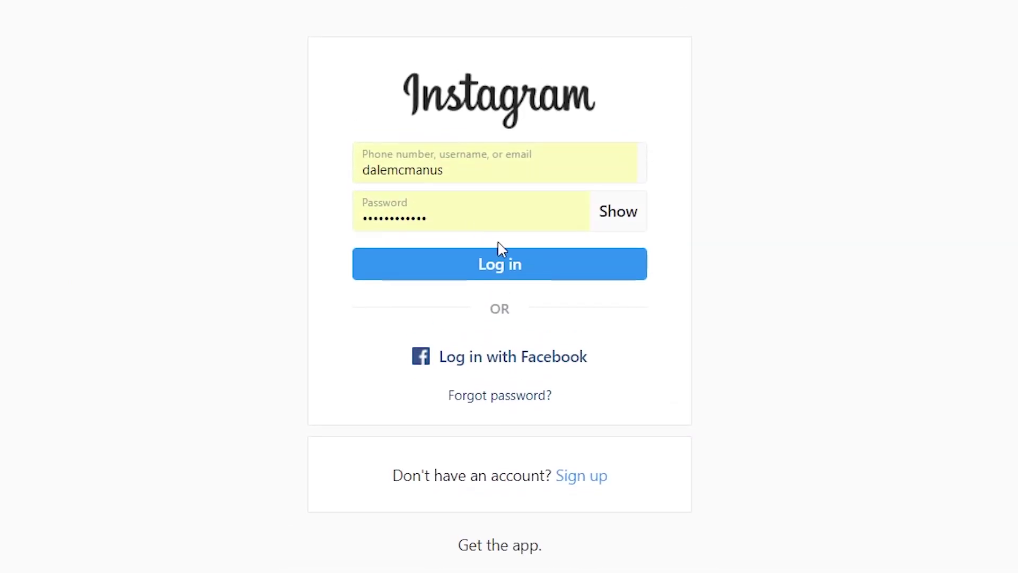
click(501, 273)
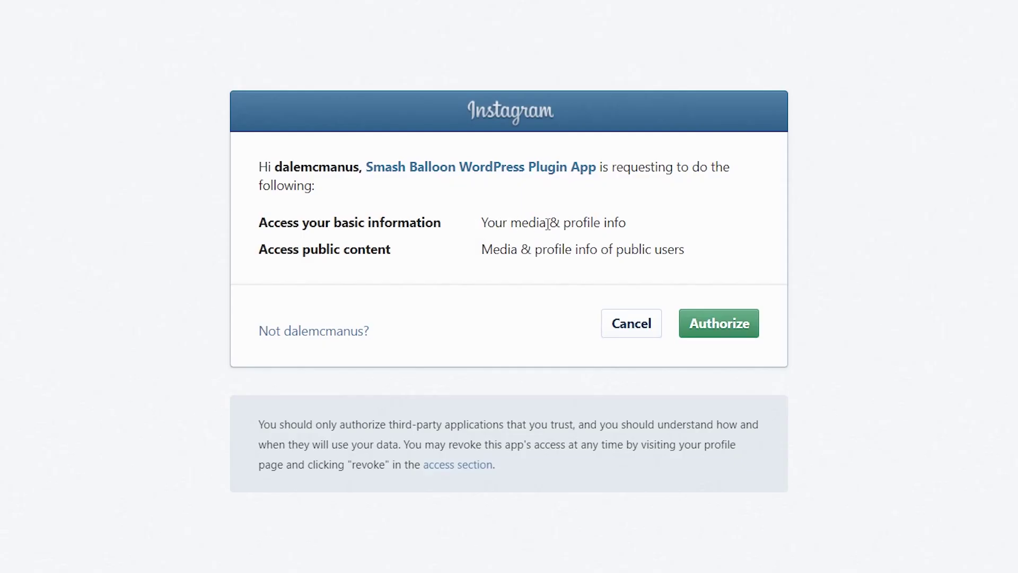
click(718, 336)
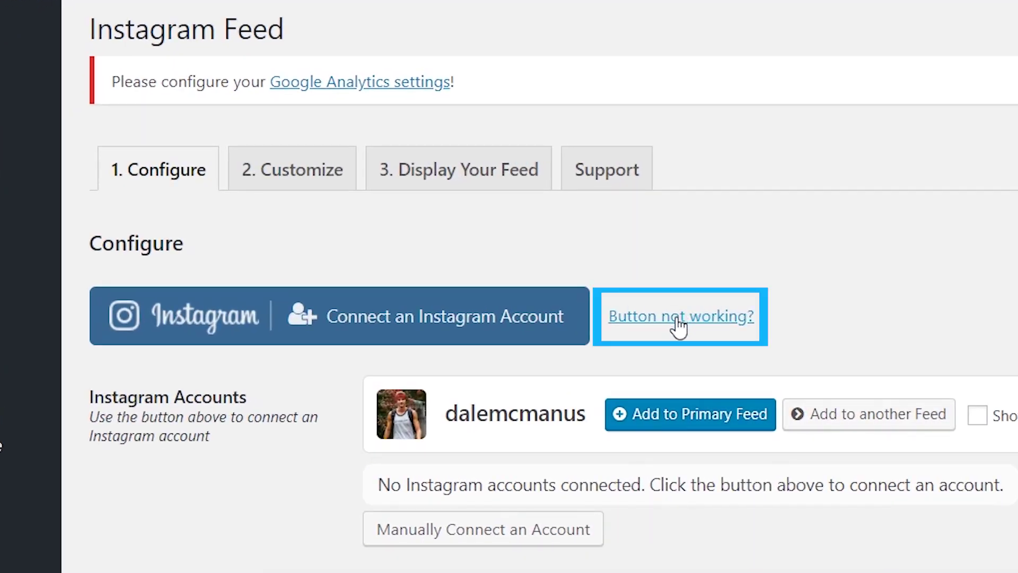
Step: Generate a personal-profile Instagram access token and user ID on Smash Balloon's token page
click(677, 320)
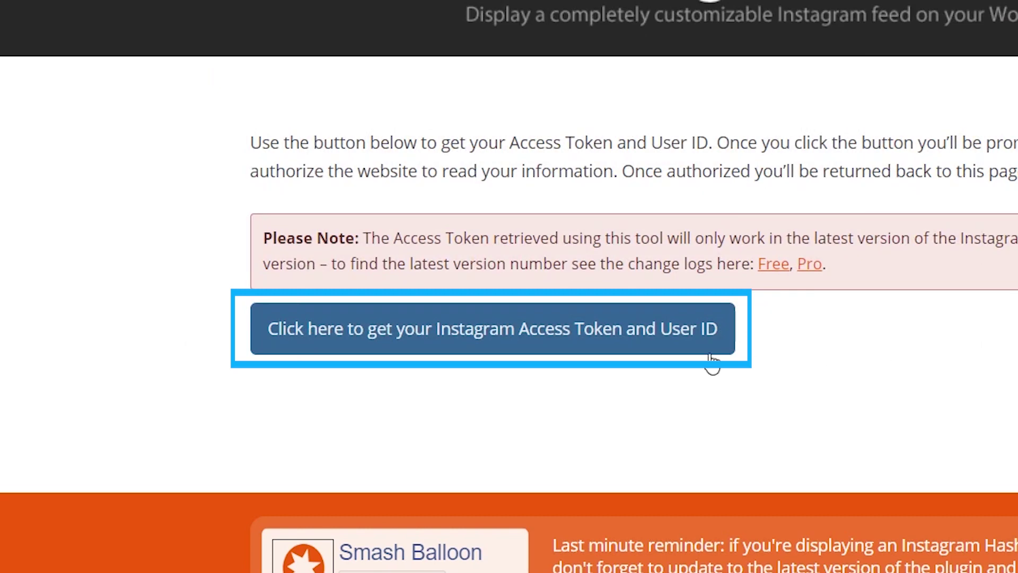
click(461, 352)
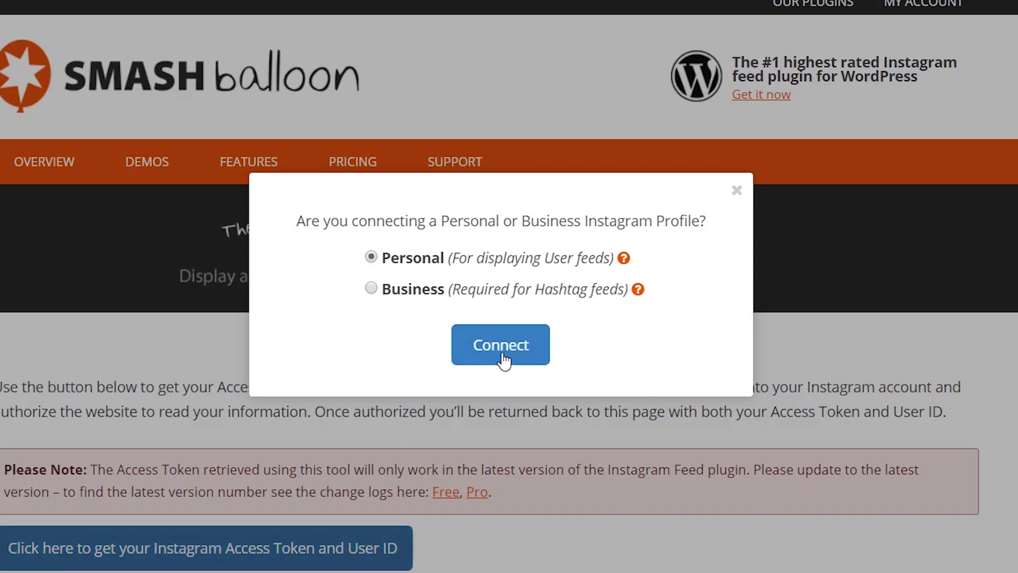
click(500, 345)
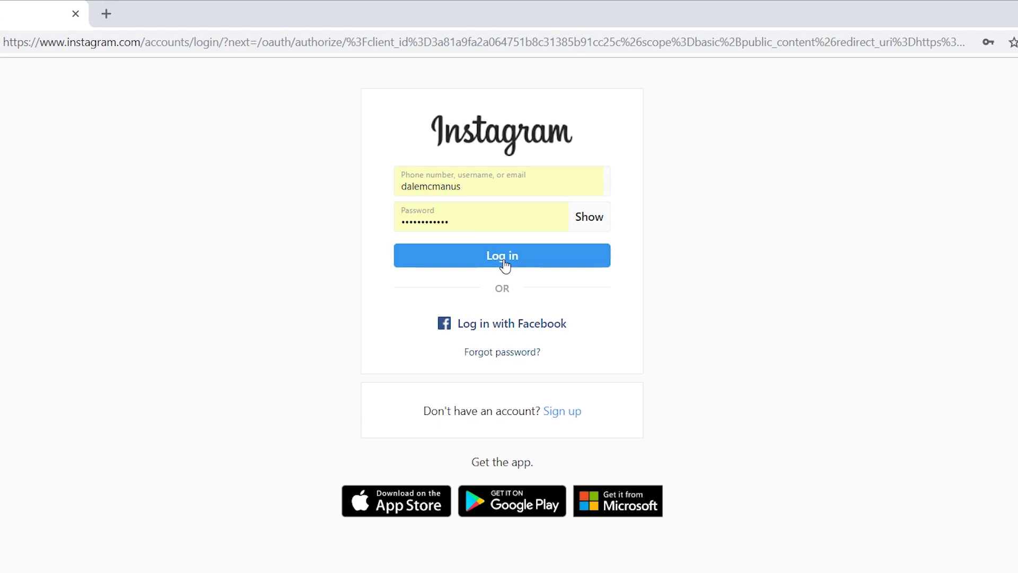
click(504, 259)
scroll(517, 279, down, 3)
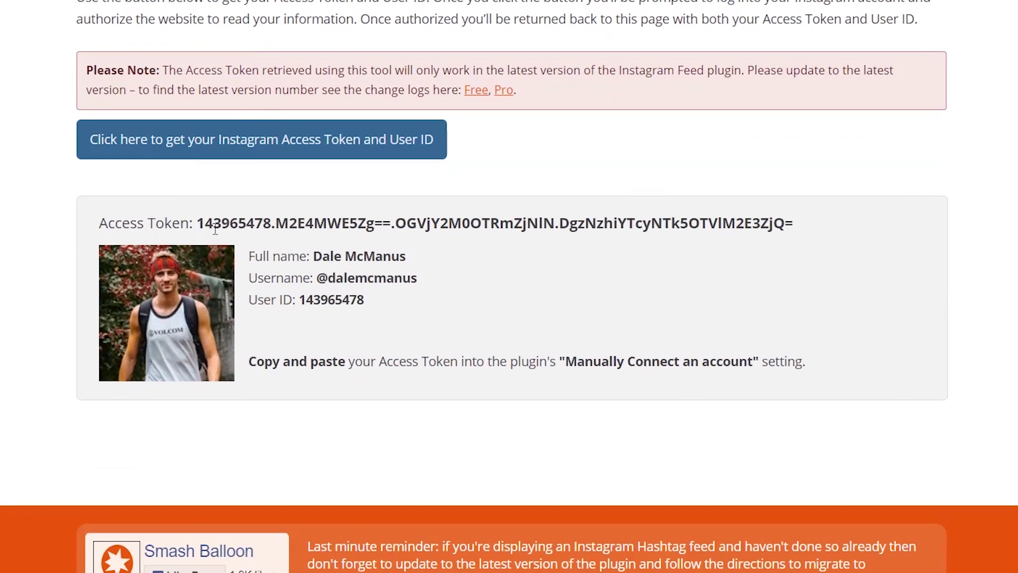
Step: Copy the generated access token and return to the WordPress plugin settings
drag(273, 270, 359, 267)
drag(307, 212, 806, 216)
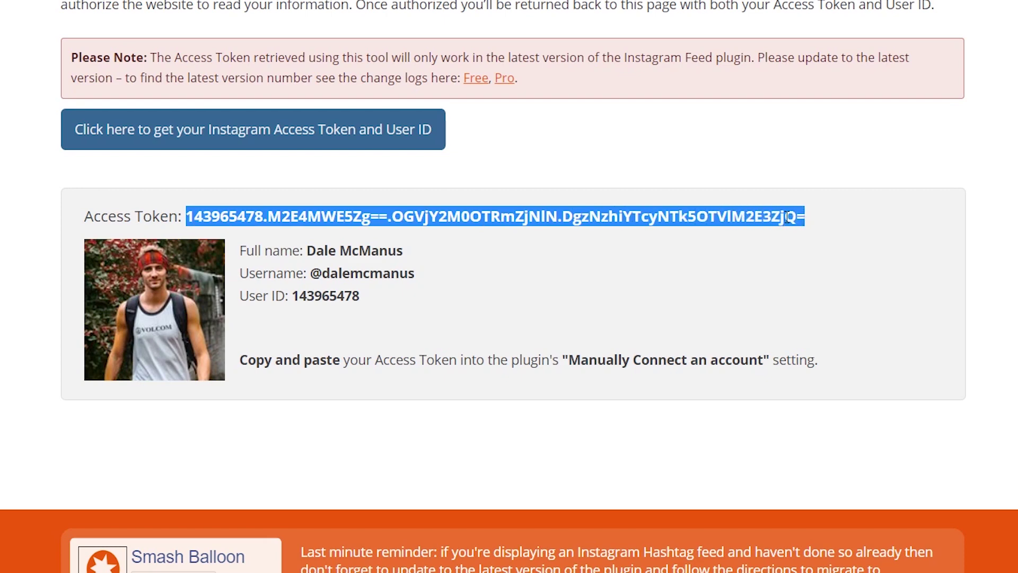
right_click(787, 216)
click(781, 231)
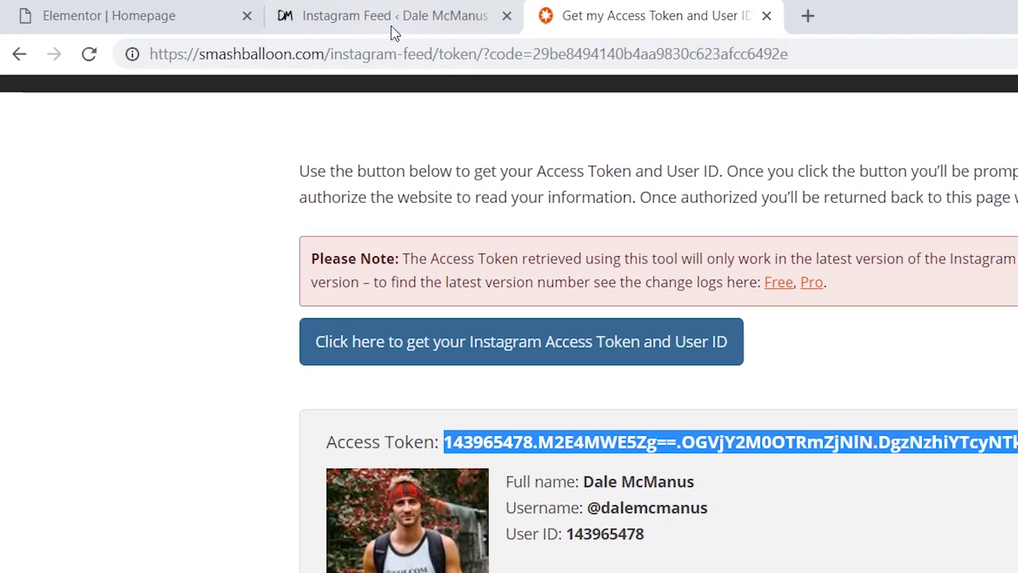
click(377, 16)
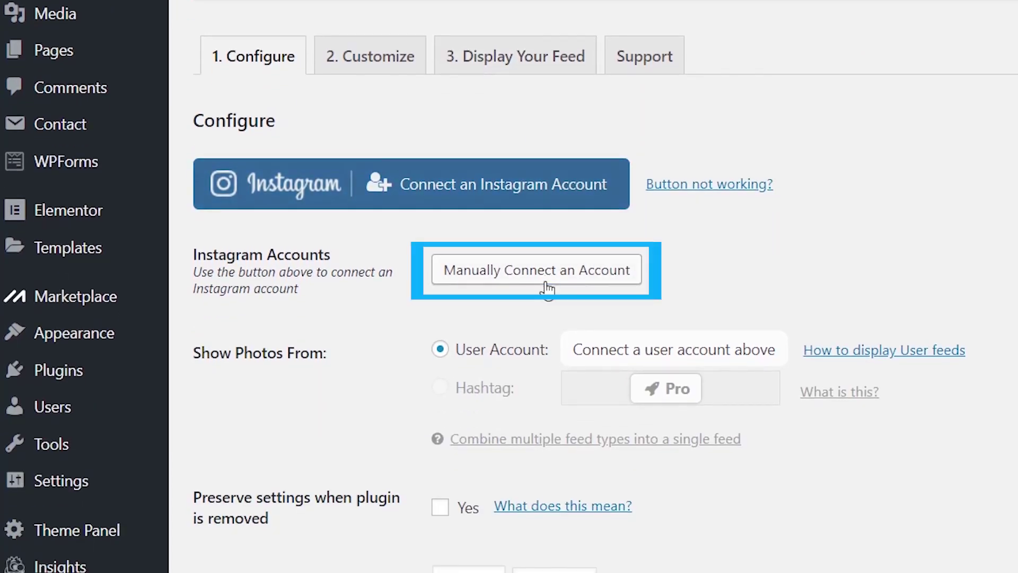
Step: Paste the access token into the manual token field and connect the account
click(546, 283)
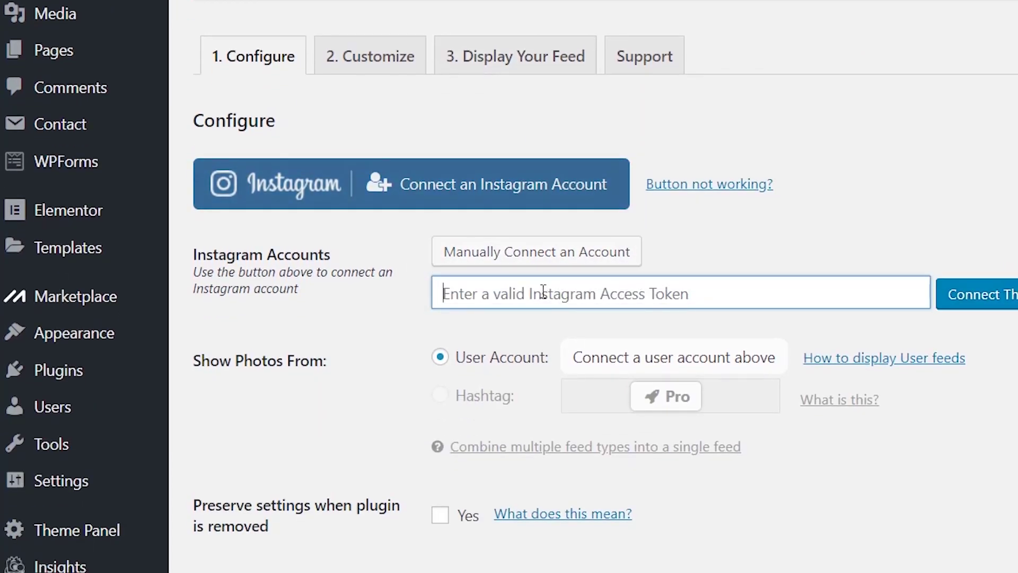
right_click(539, 293)
click(610, 459)
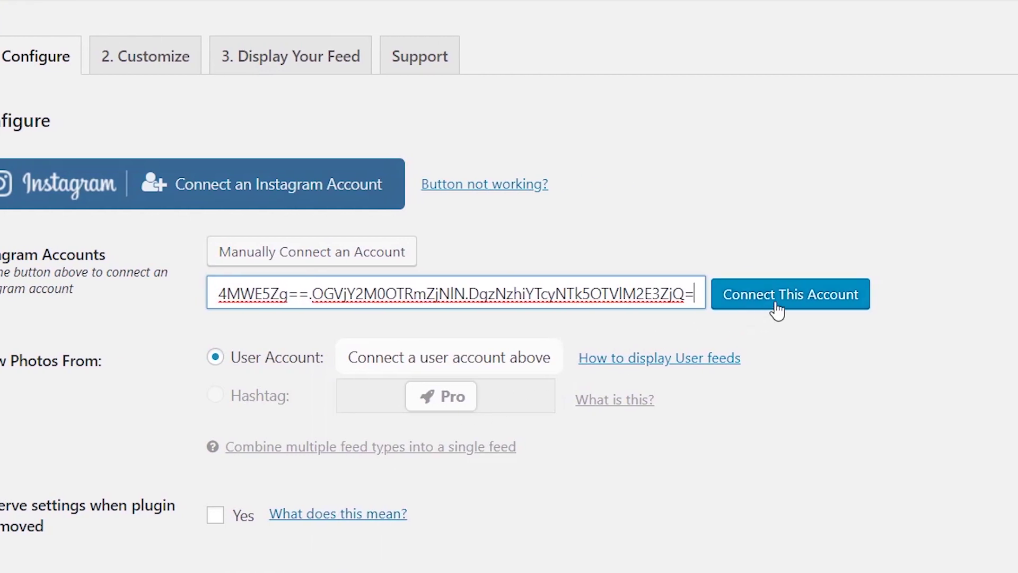
click(777, 307)
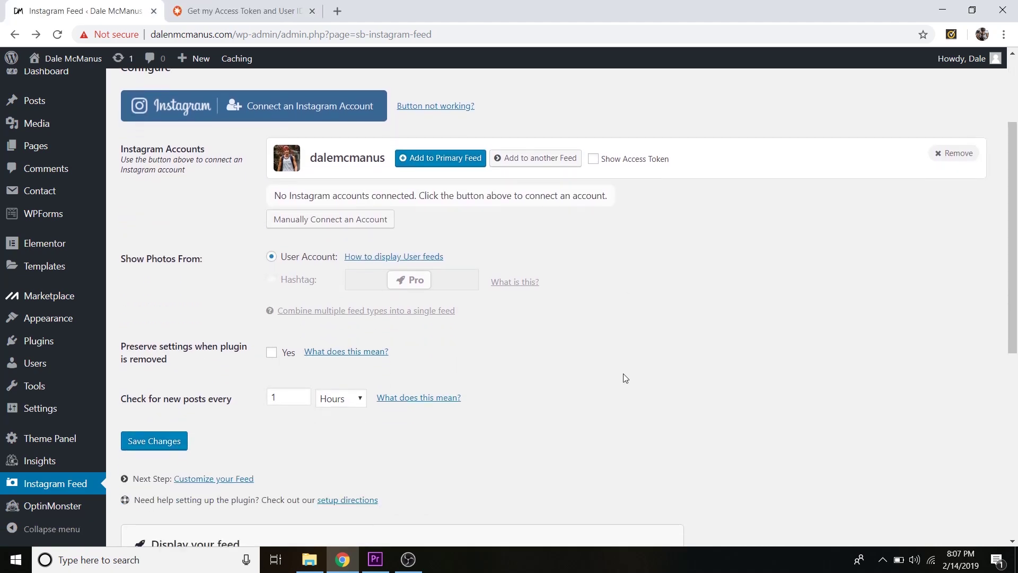
Step: Keep checking for new posts every 1 hour and save the settings
scroll(625, 377, down, 3)
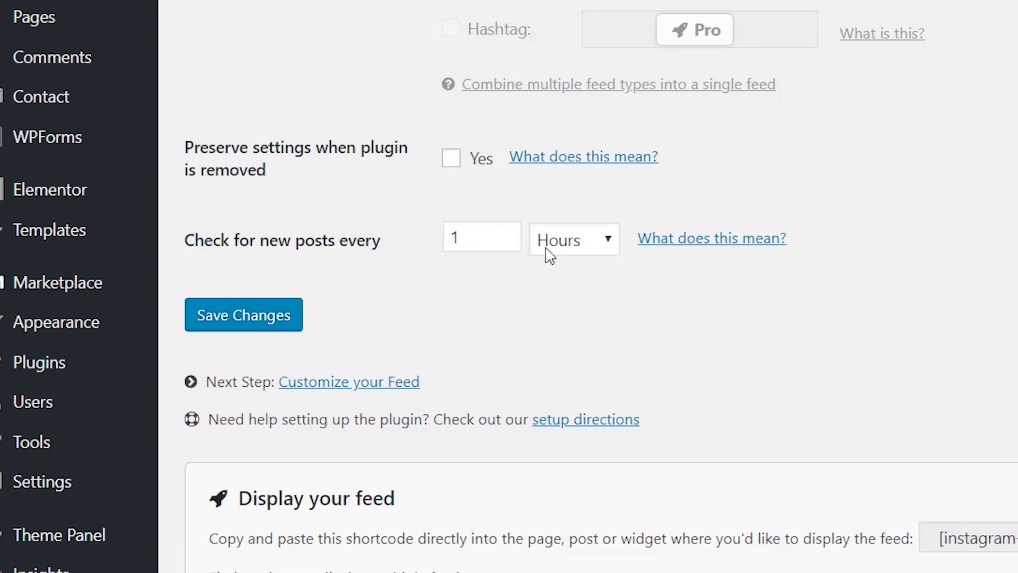
click(595, 241)
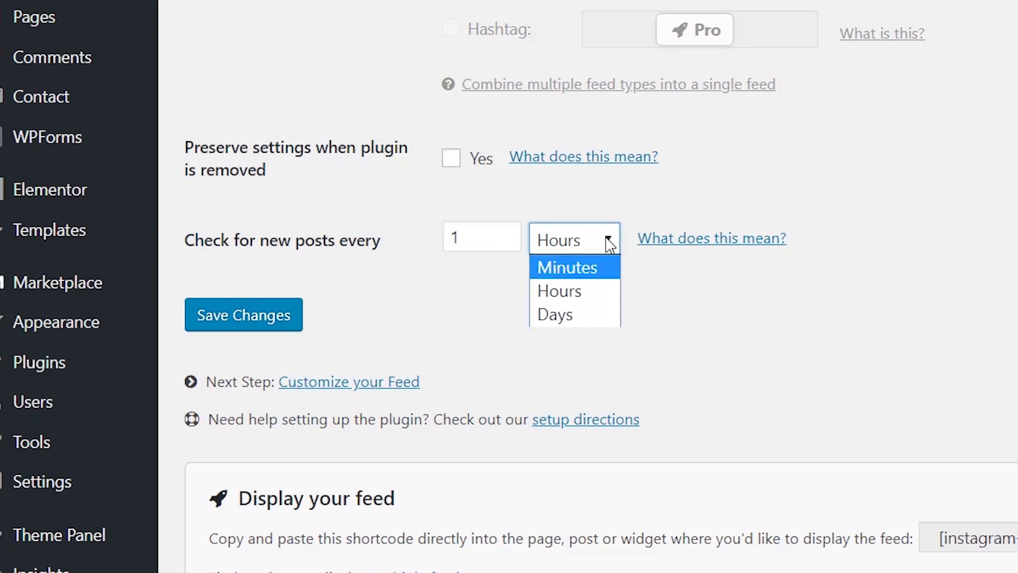
click(610, 243)
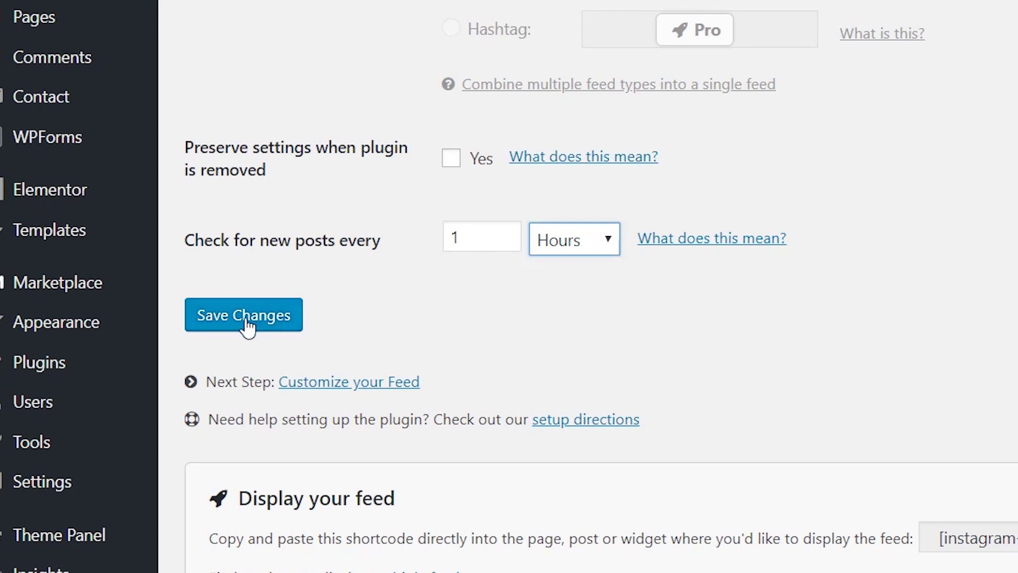
click(233, 334)
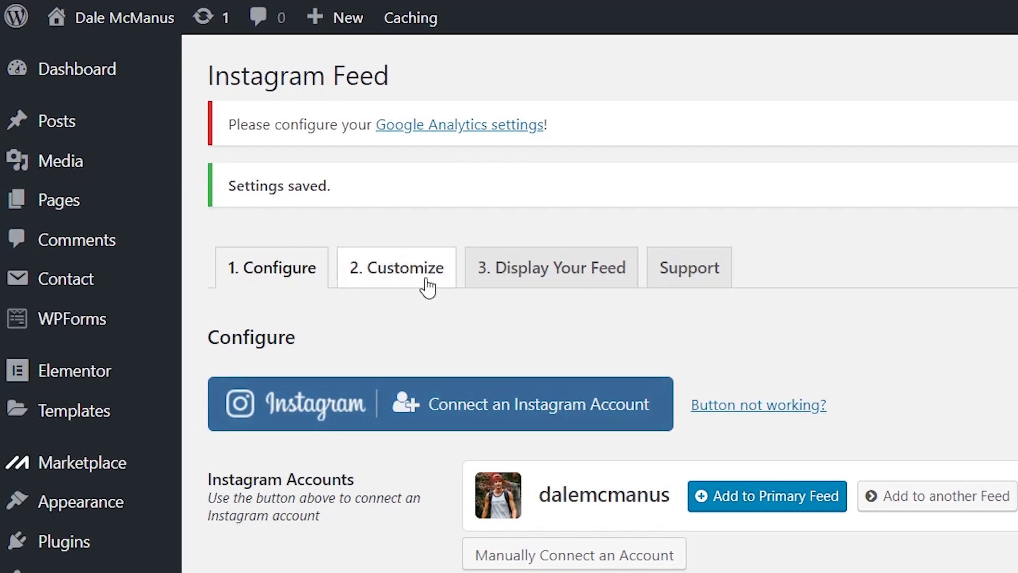
Step: On the Customize tab, change Number of Photos from 20 to 8
click(418, 281)
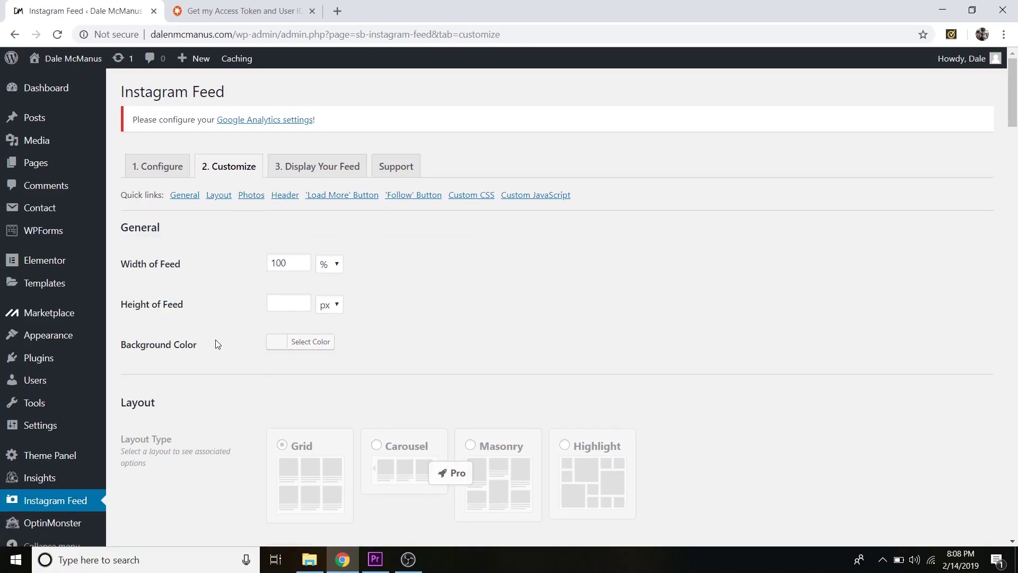
scroll(215, 339, down, 4)
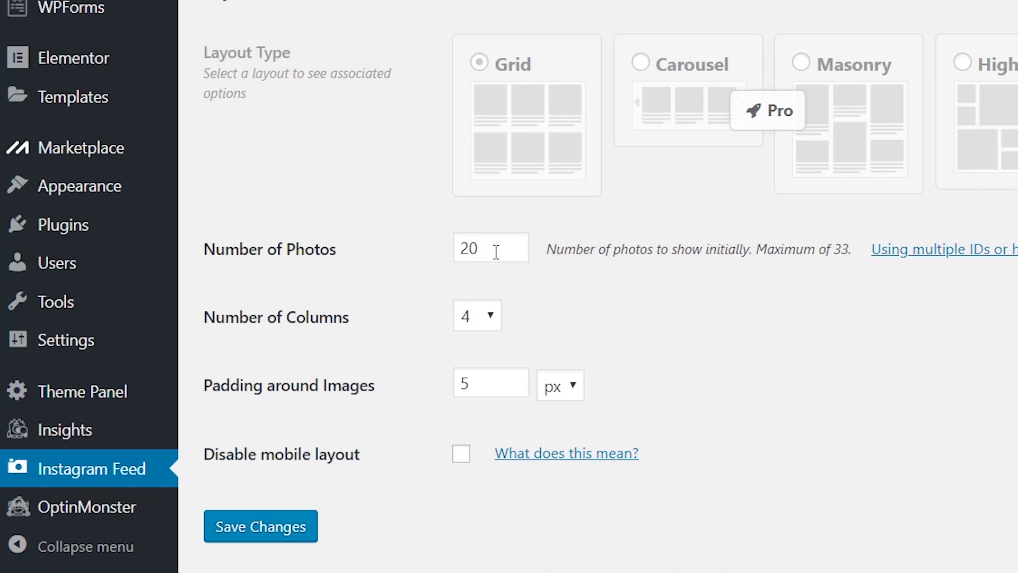
drag(495, 252, 455, 251)
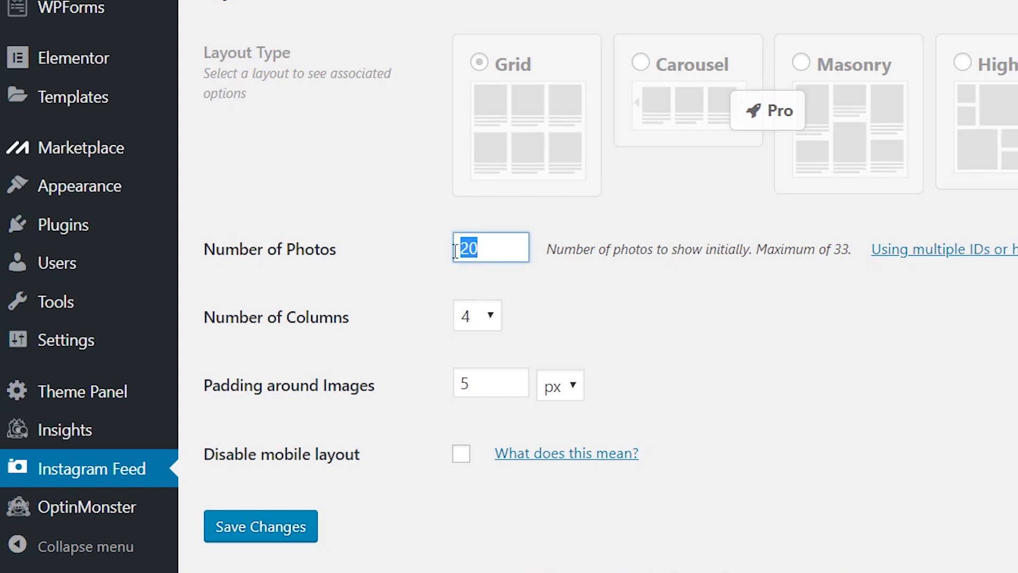
text(8)
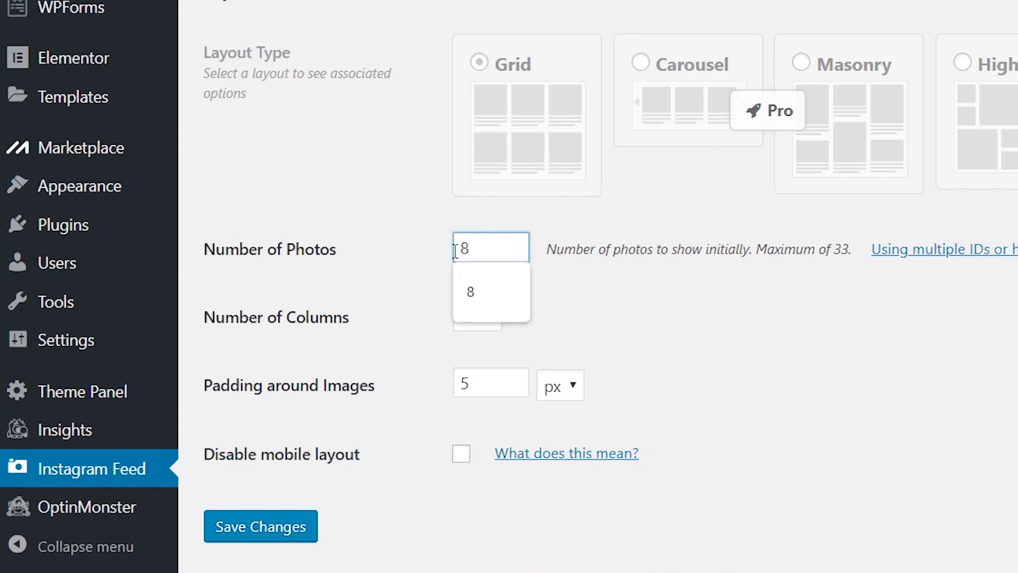
click(666, 313)
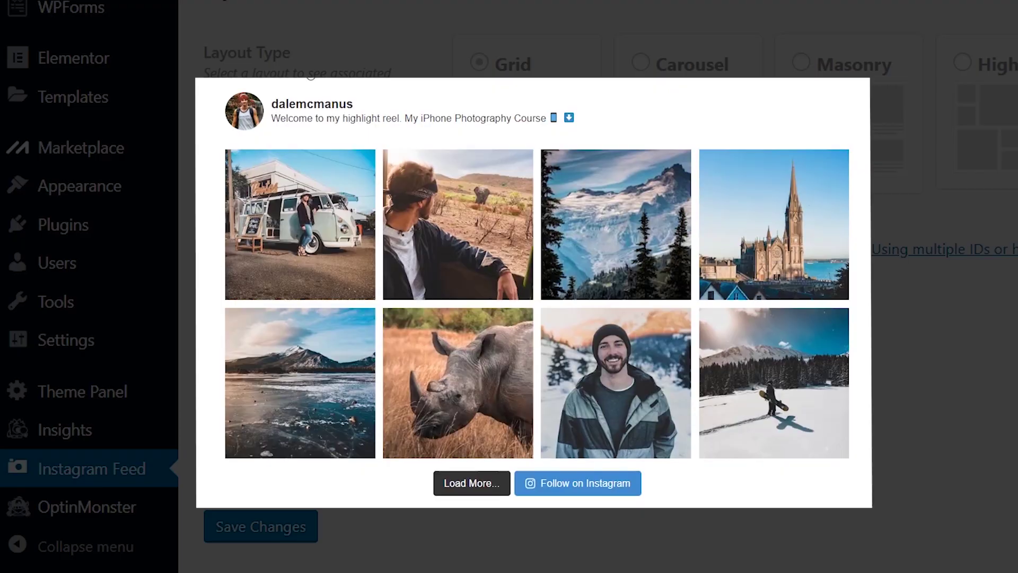
Step: Keep photos sorted newest to oldest and save the customization changes
scroll(473, 341, down, 9)
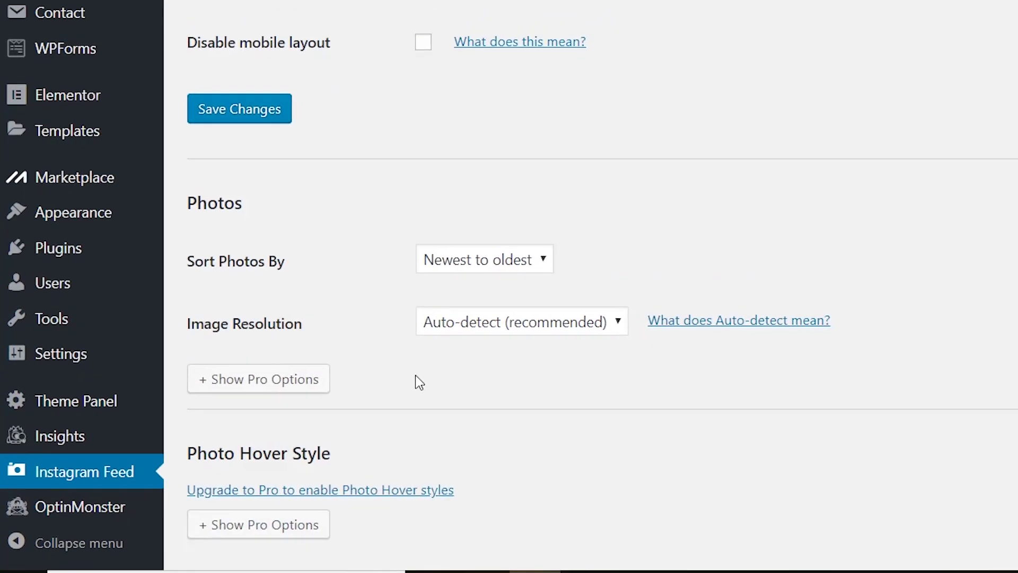
scroll(329, 413, down, 2)
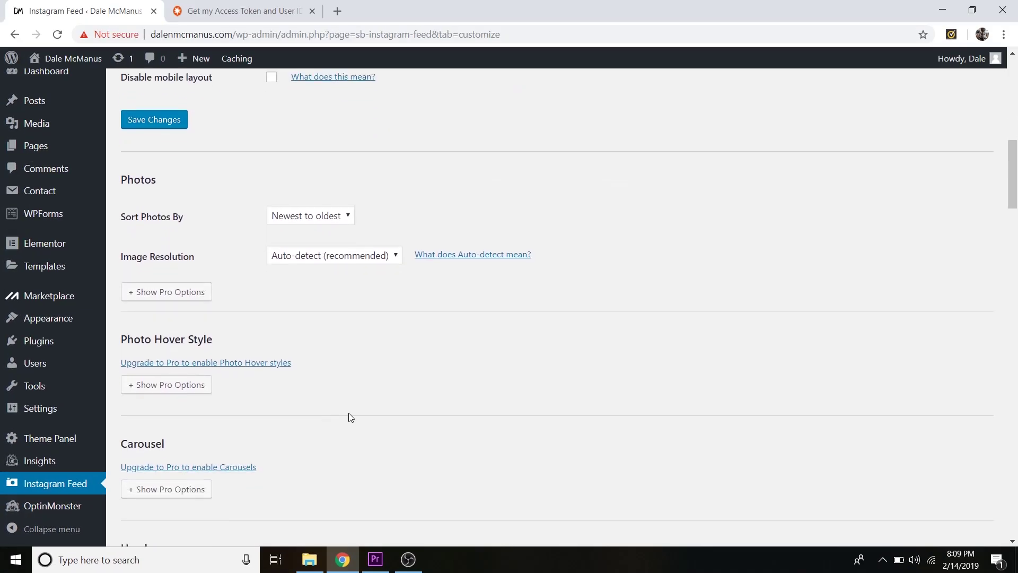
click(344, 220)
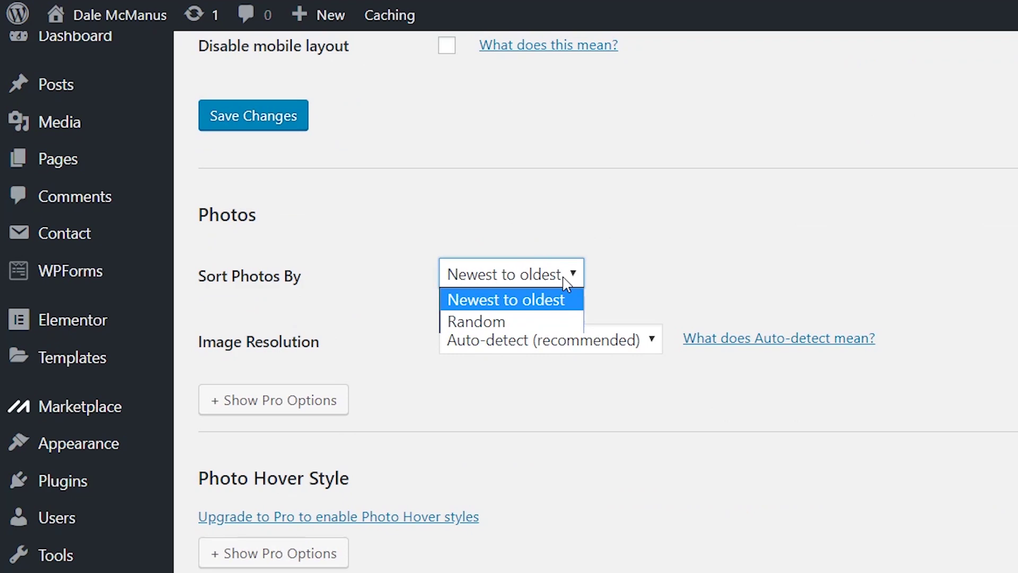
click(564, 278)
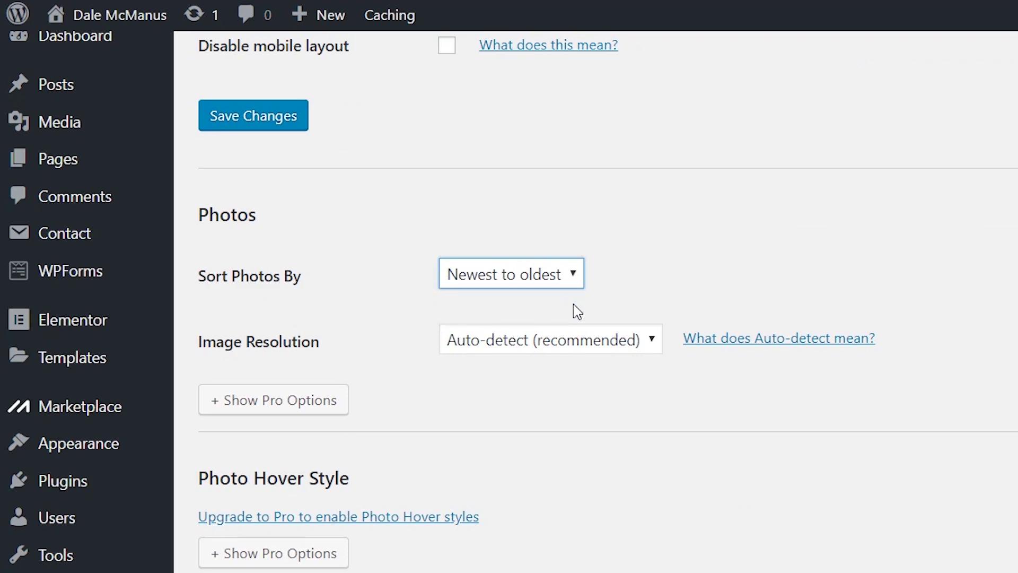
scroll(575, 307, down, 6)
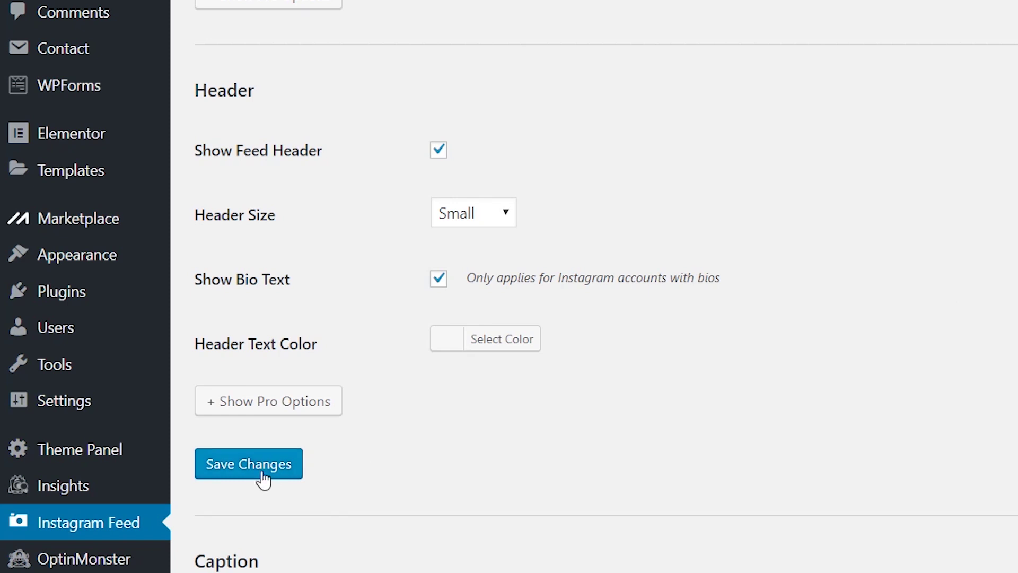
click(234, 480)
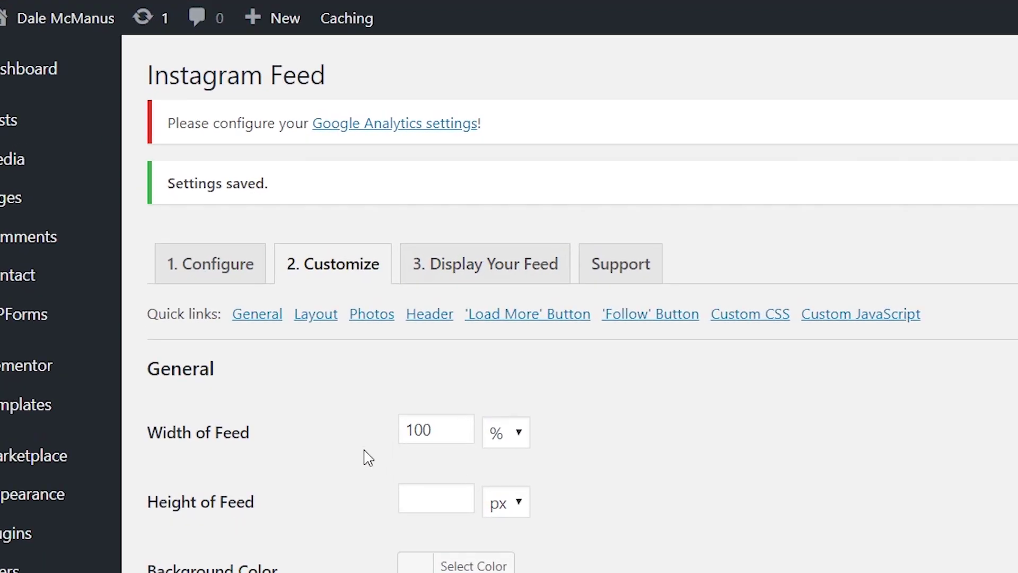
Step: Copy the [instagram-feed] shortcode from the Display Your Feed tab
click(497, 280)
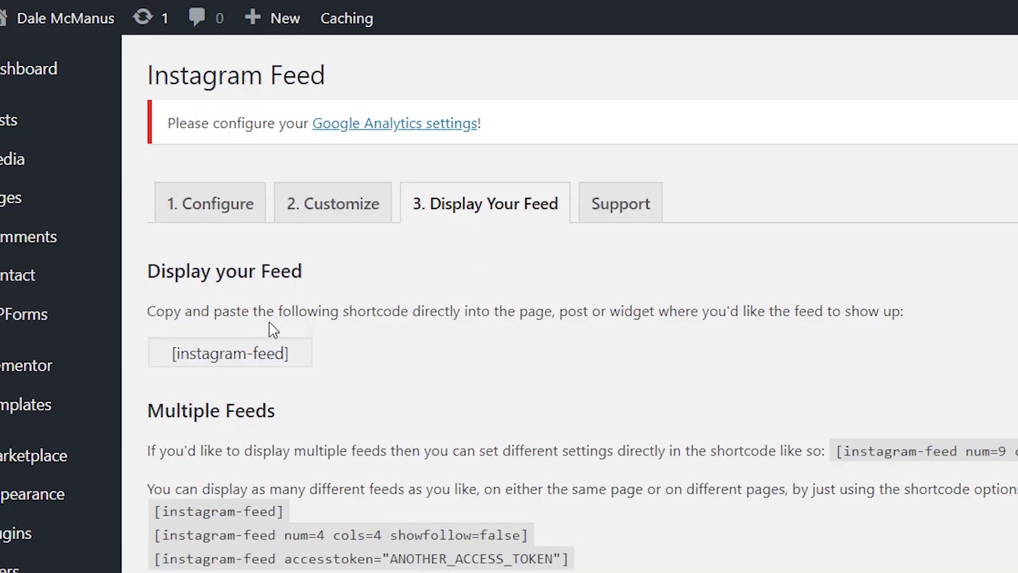
click(220, 354)
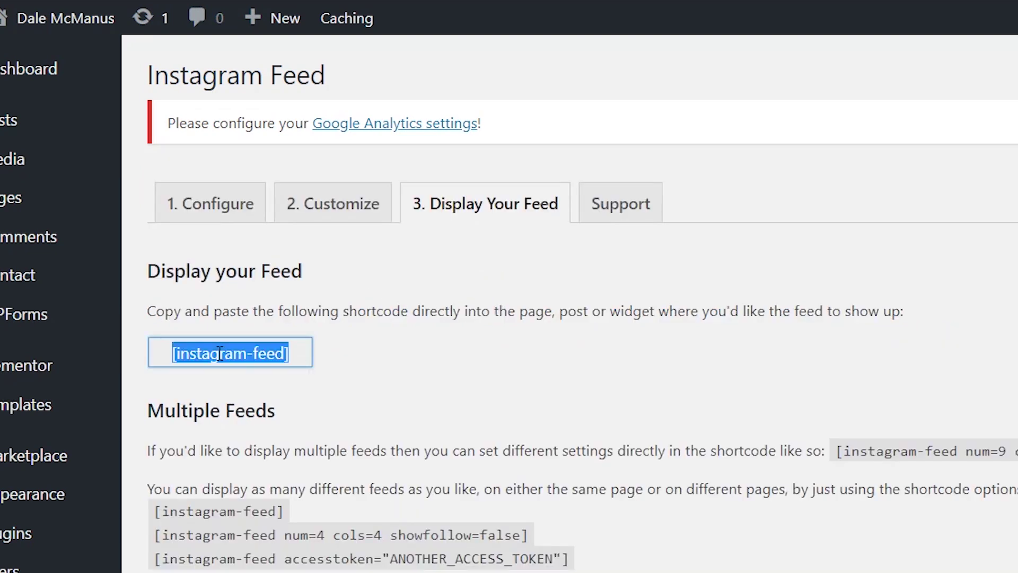
right_click(220, 354)
click(281, 371)
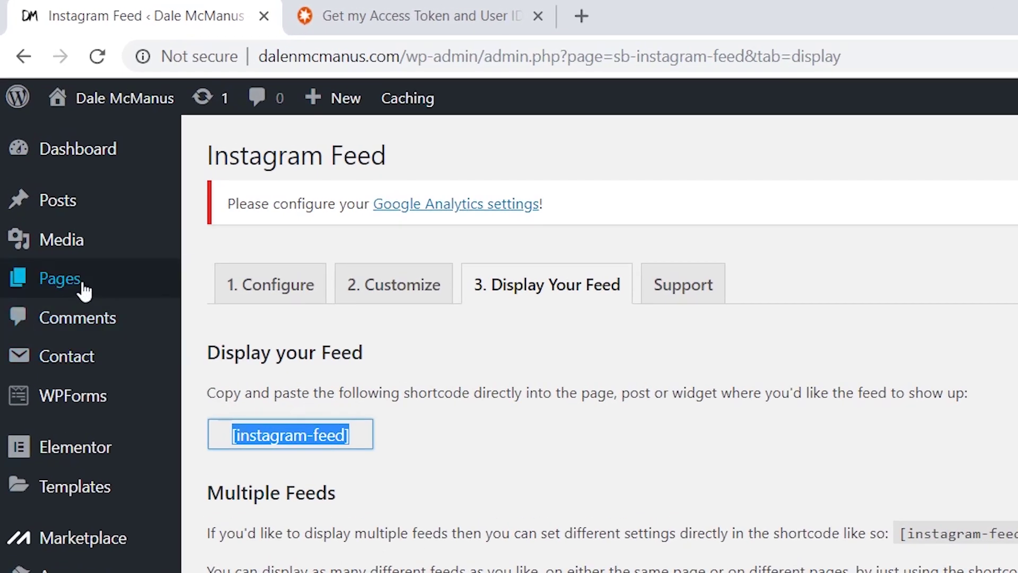
mouse_move(50, 170)
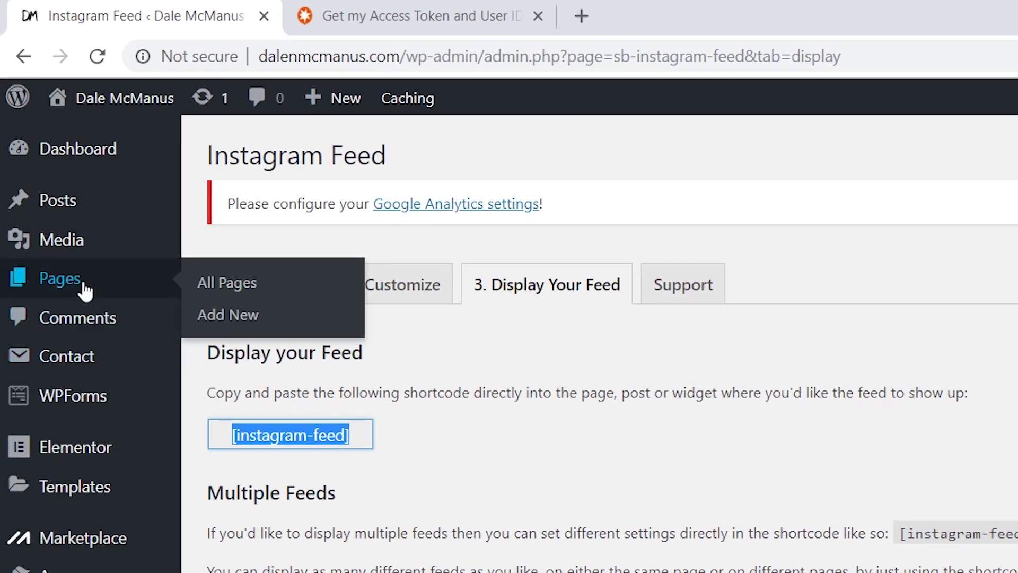
Step: Create a 'Follow Me!' page, paste [instagram-feed] into a Shortcode block, and publish
click(250, 320)
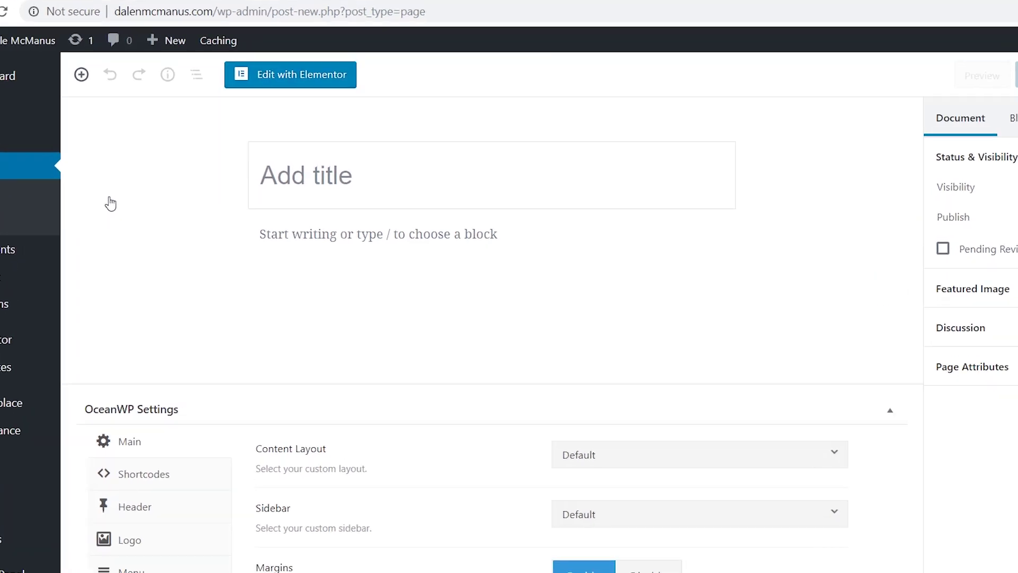
text(Follow )
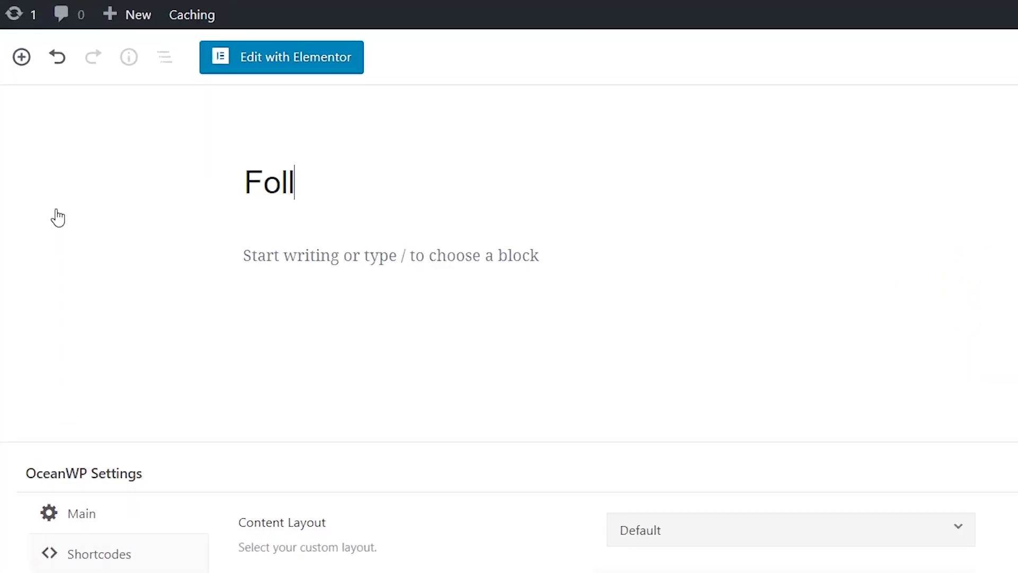
text(Me!)
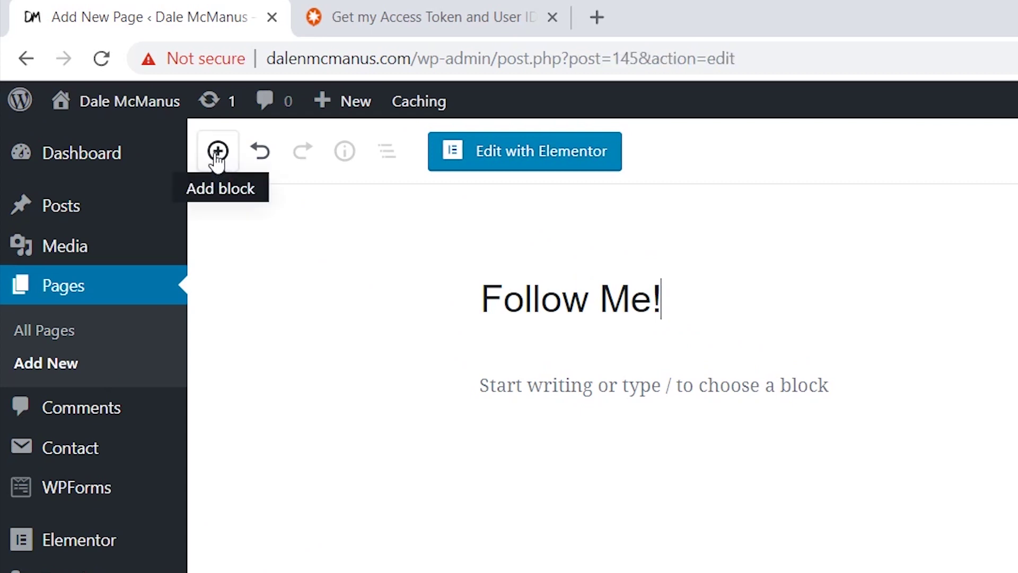
click(217, 153)
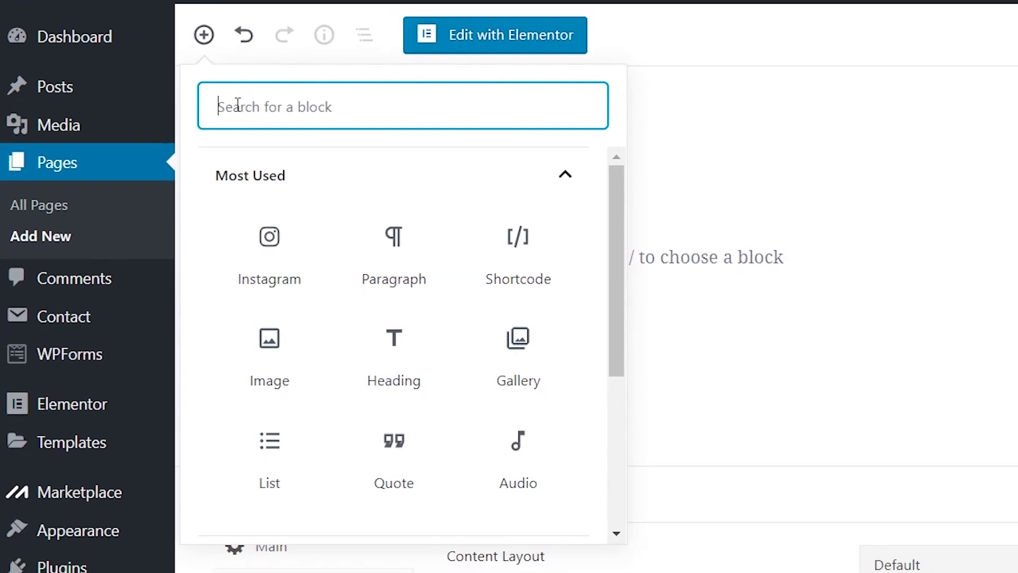
text(shortcode)
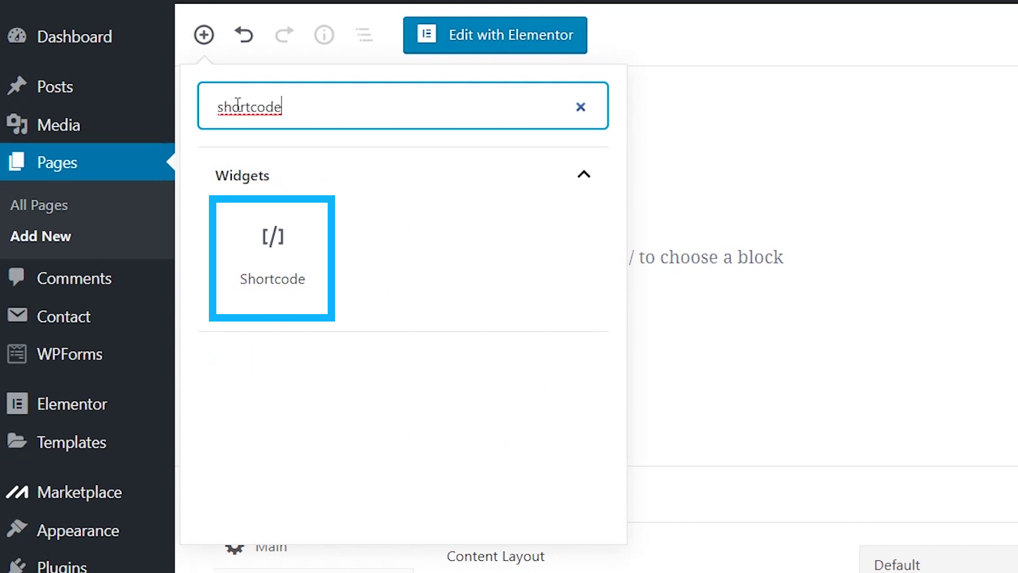
click(283, 252)
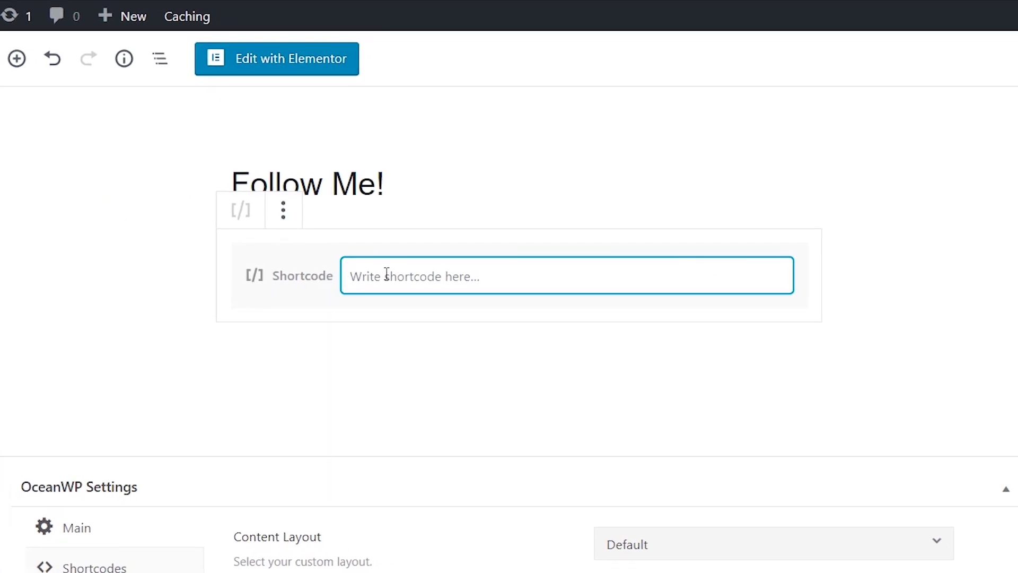
right_click(387, 272)
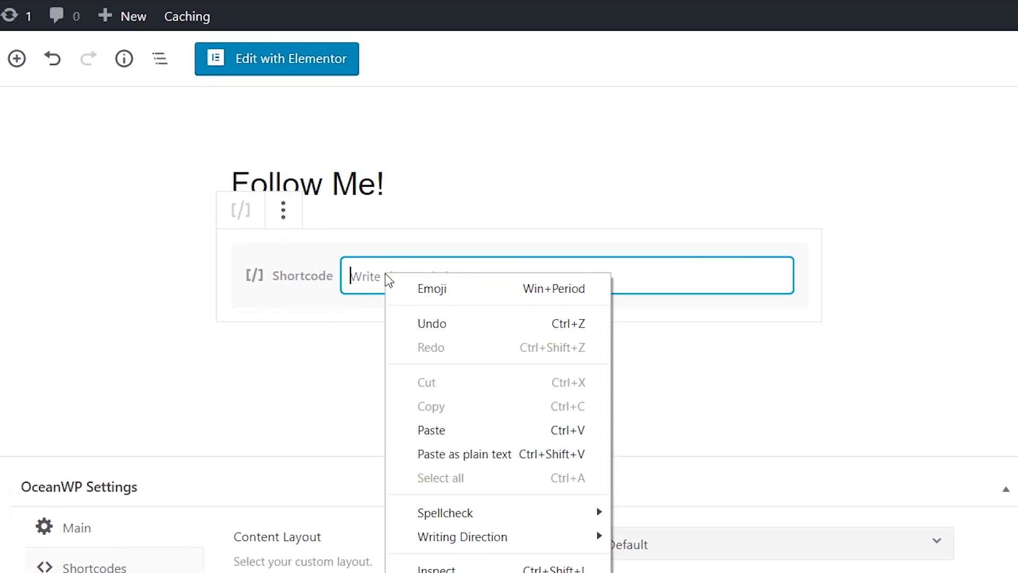
click(423, 428)
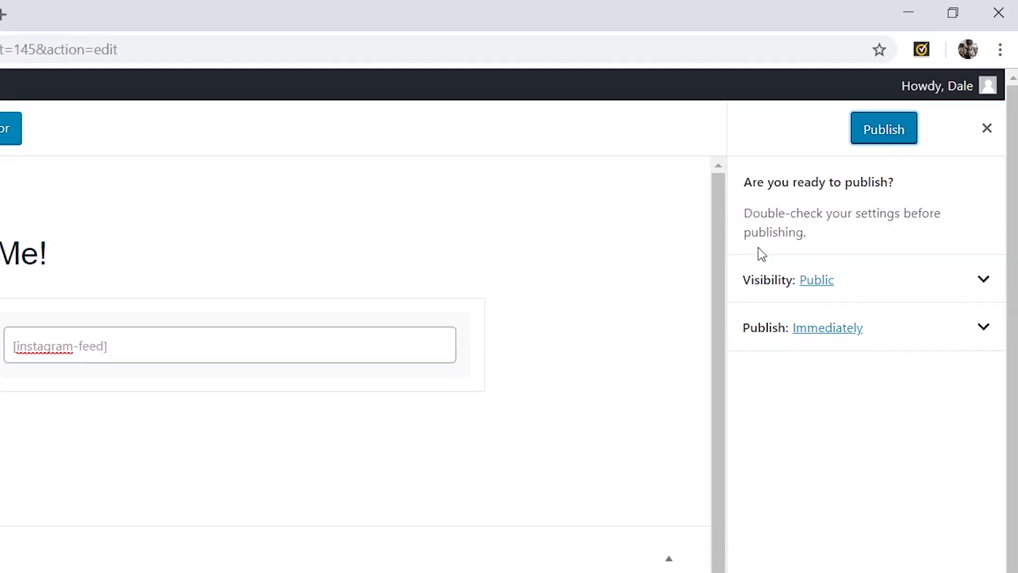
click(885, 133)
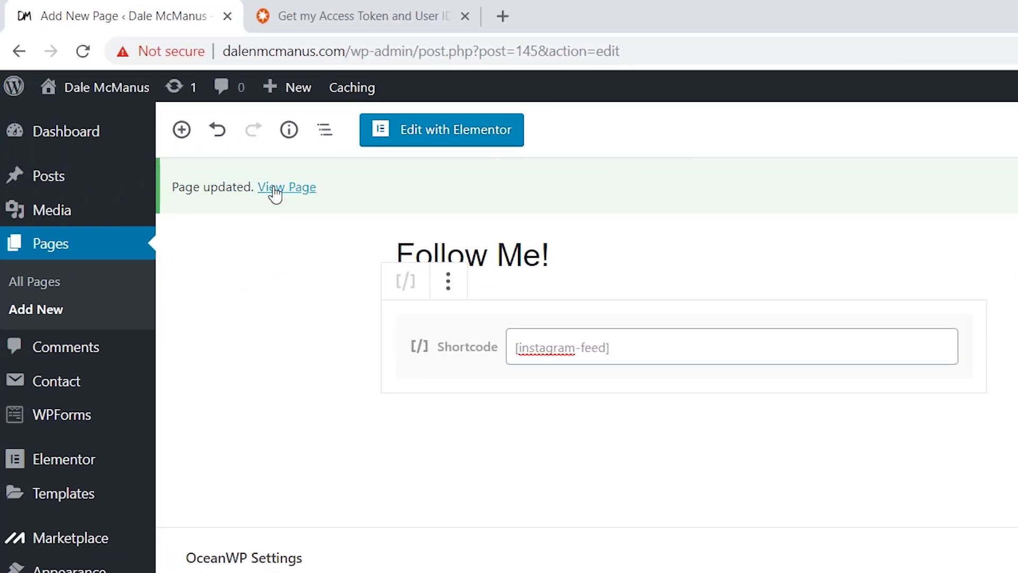
Step: View the published Follow Me! page and load another row of feed photos
click(275, 188)
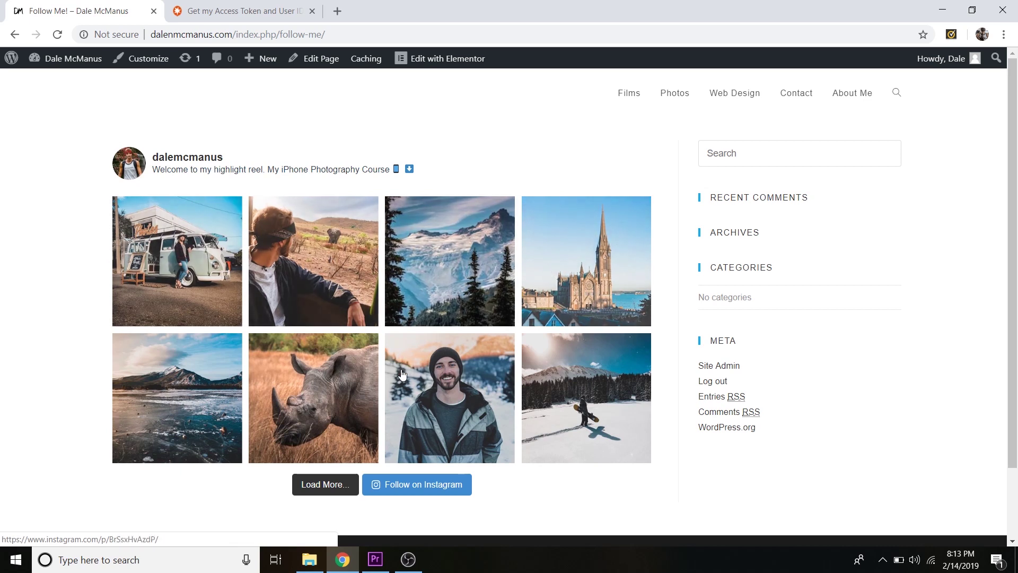
click(320, 486)
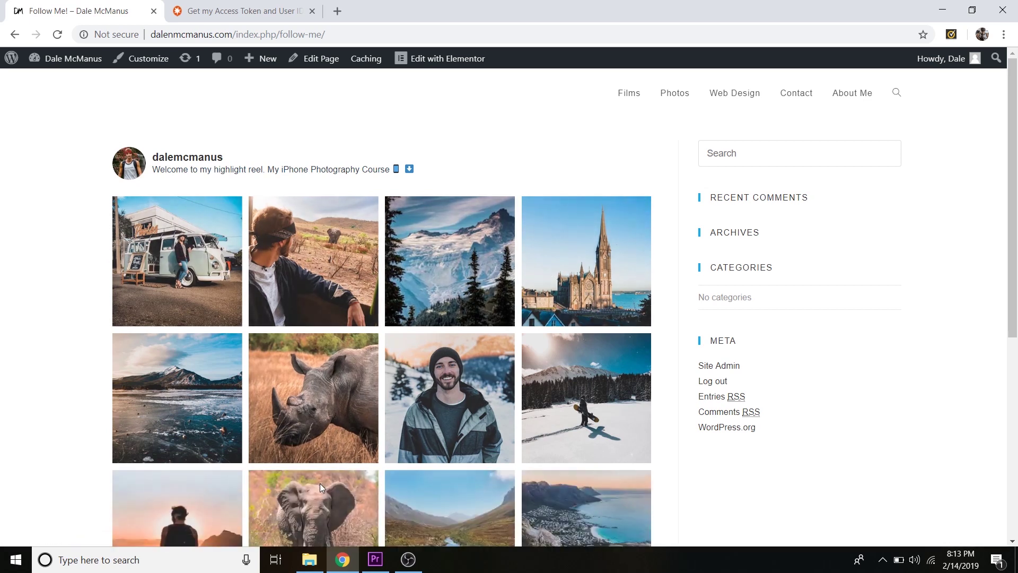
scroll(321, 485, down, 4)
scroll(321, 485, down, 3)
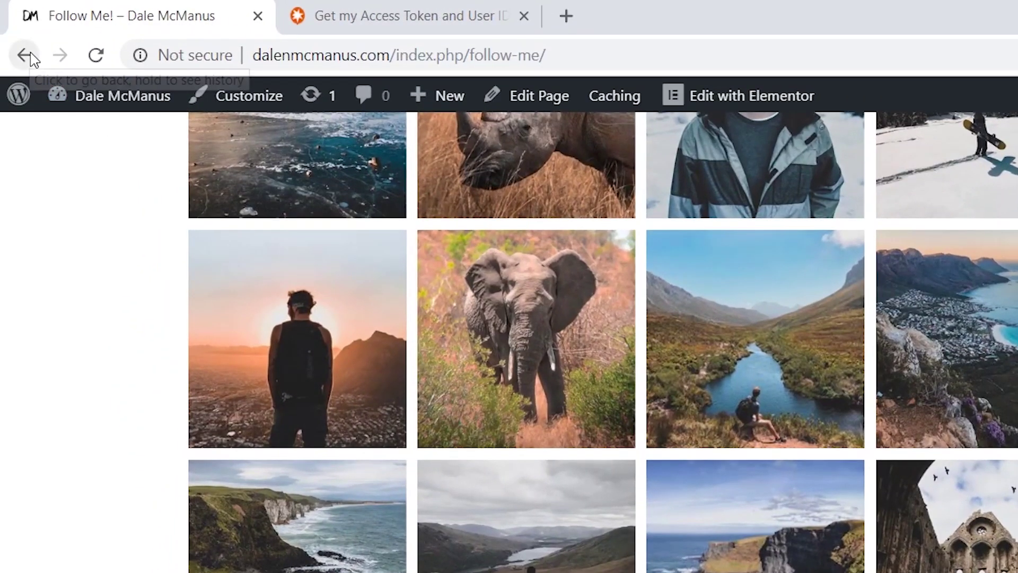
Step: Remove the [instagram-feed] Shortcode block and type a paragraph about needing an image in a blog post
click(30, 55)
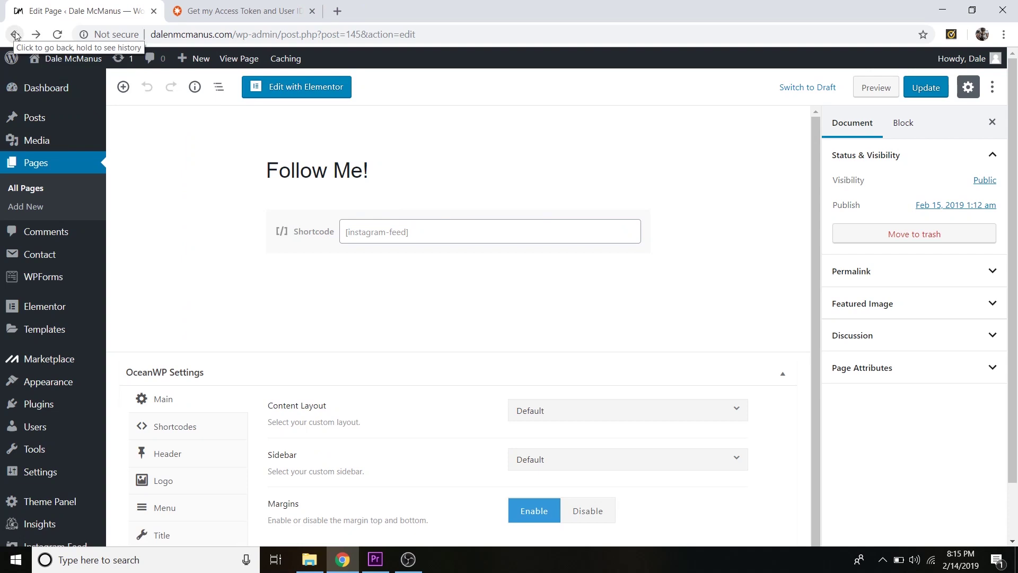
click(310, 241)
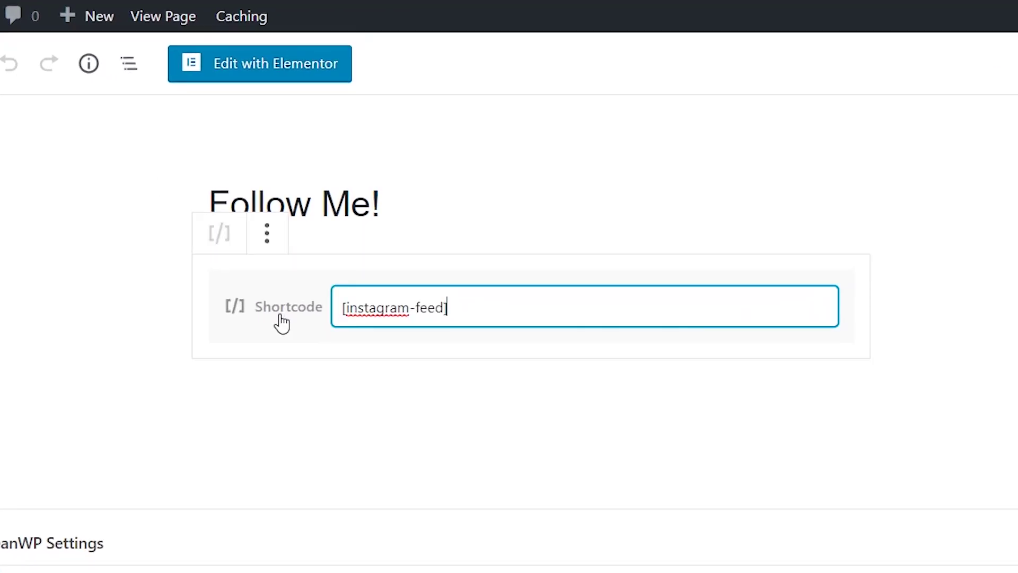
click(268, 235)
click(306, 516)
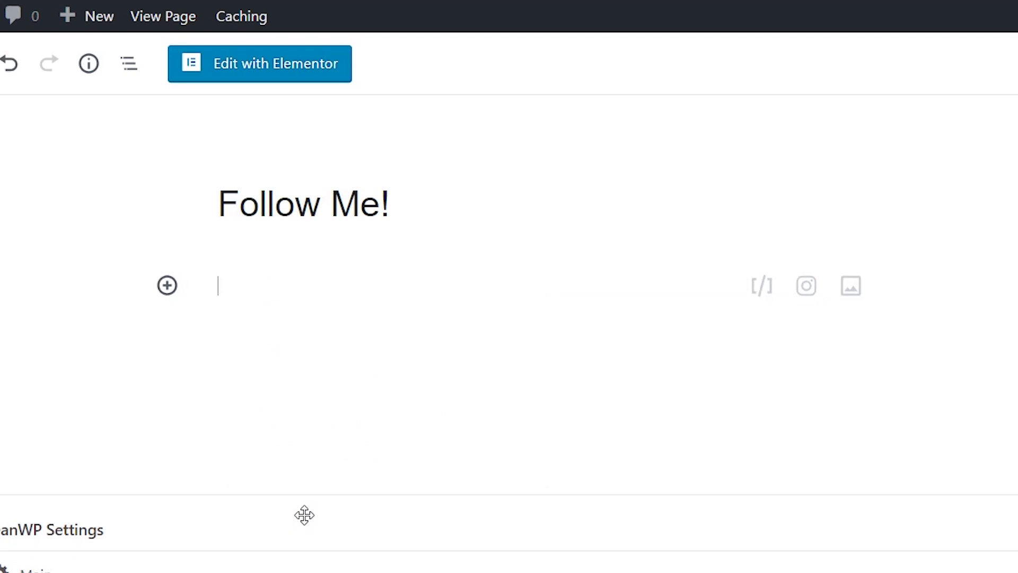
text(And let's pretend)
text( that I'm w)
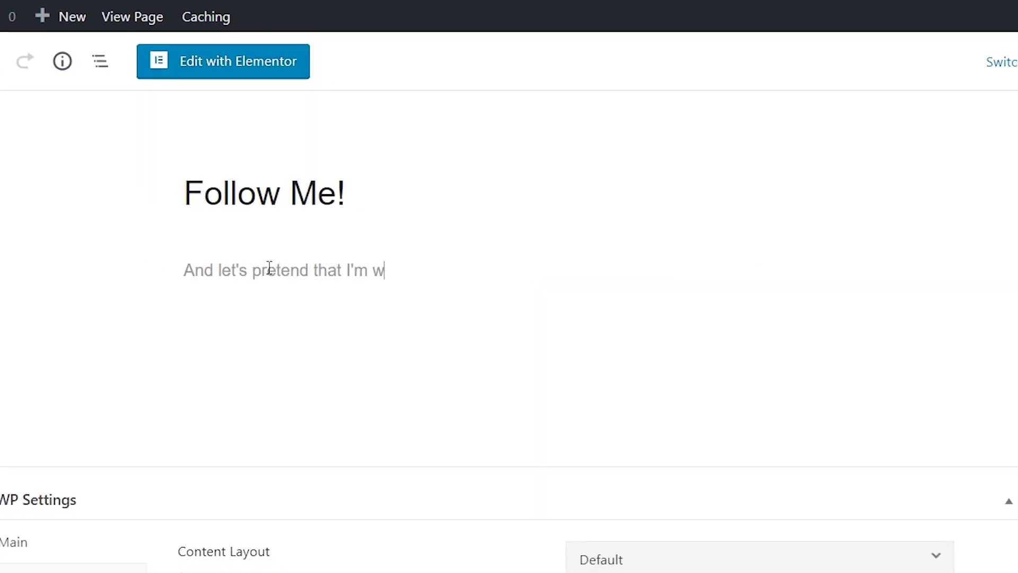
text(riting a blog post and I really need an image to help )
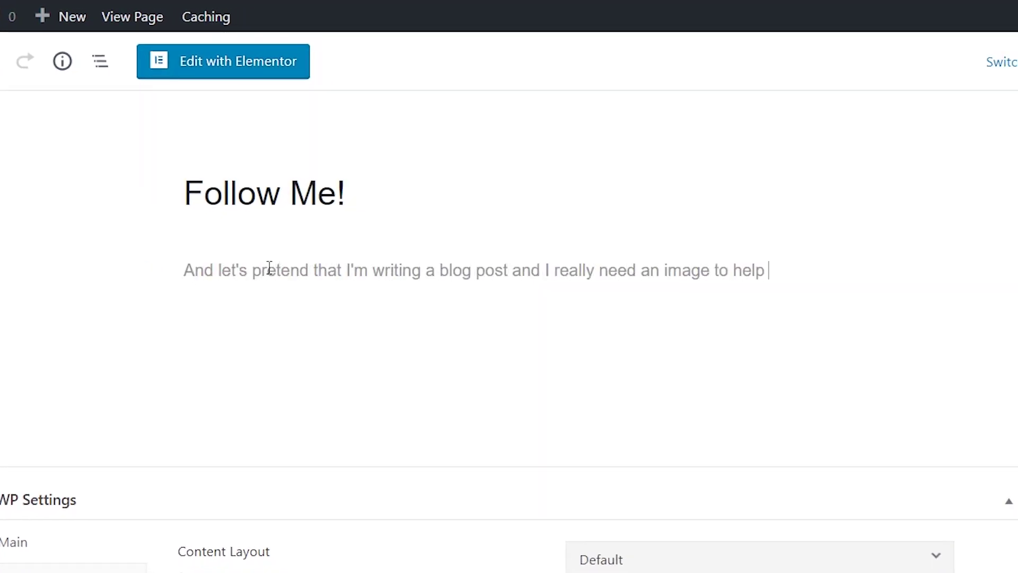
text(break up the text. This is how you can do it using a photo )
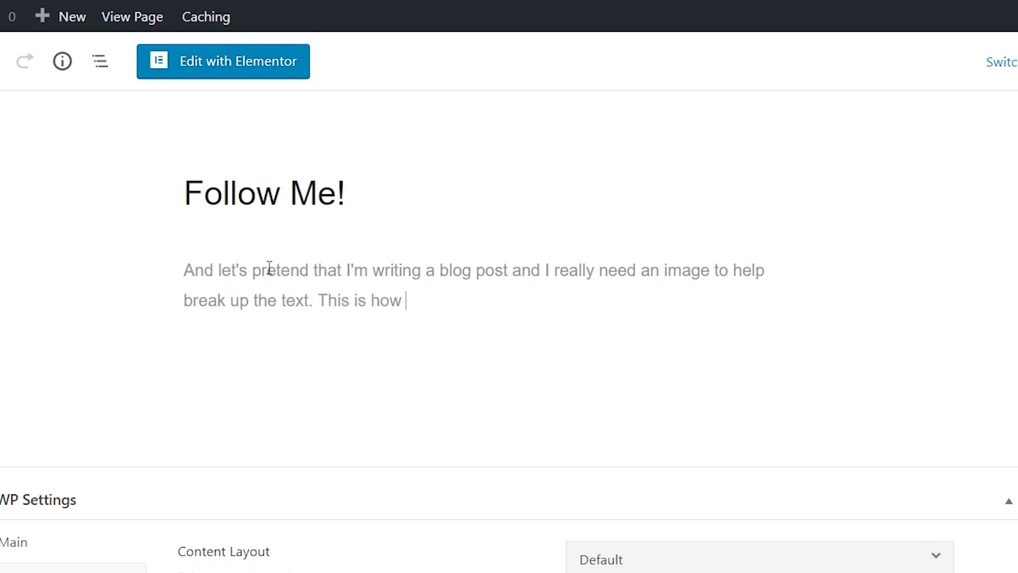
text(from your instagram.)
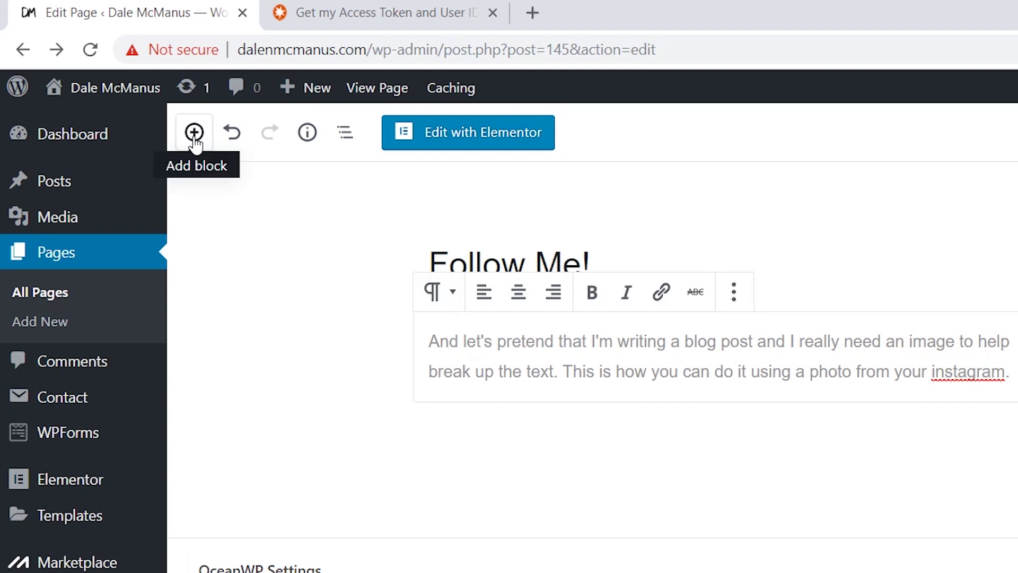
Step: Insert an Instagram embed block below the paragraph by searching 'instagram' in the block inserter
click(194, 134)
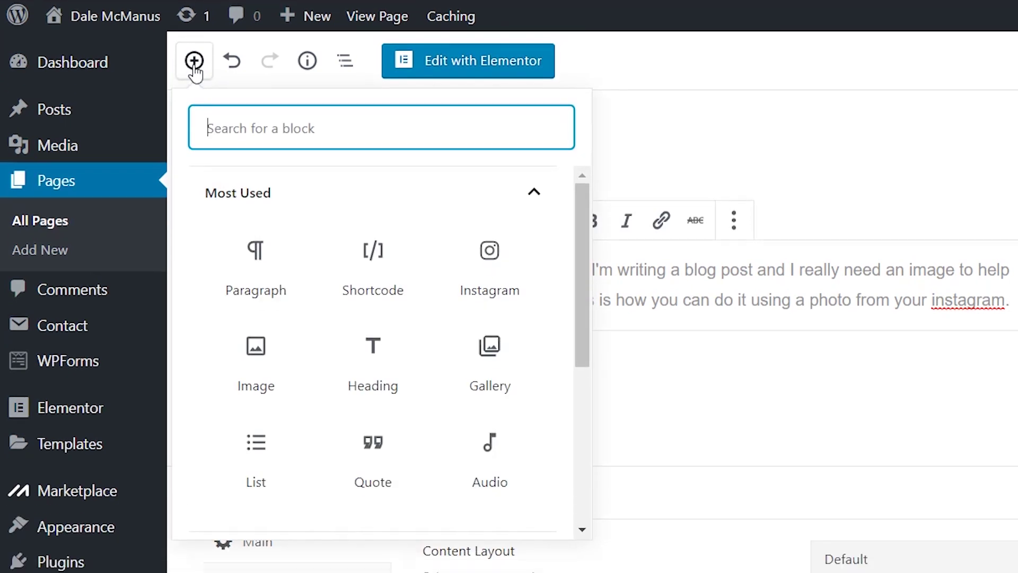
text(instagram)
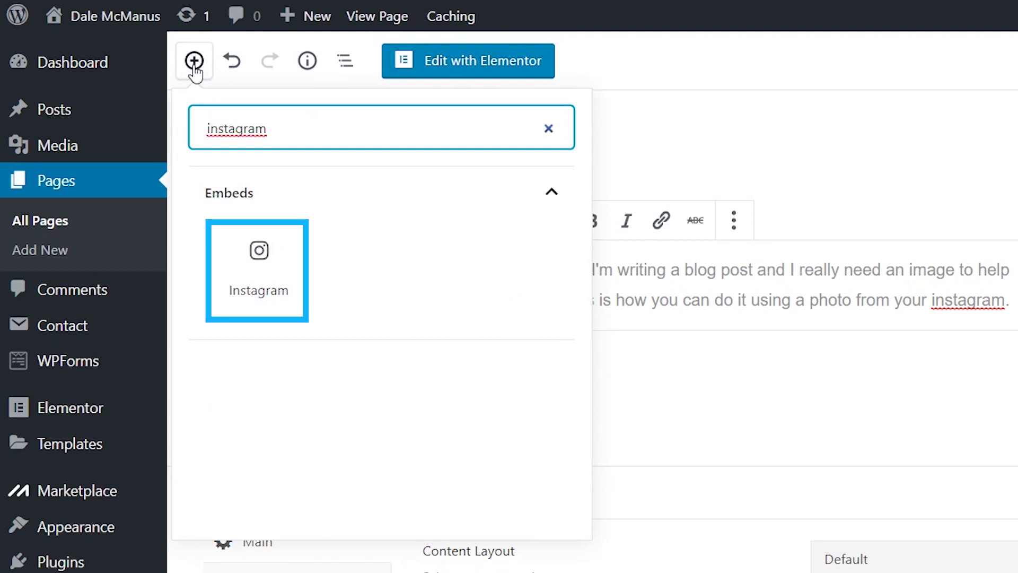
click(279, 268)
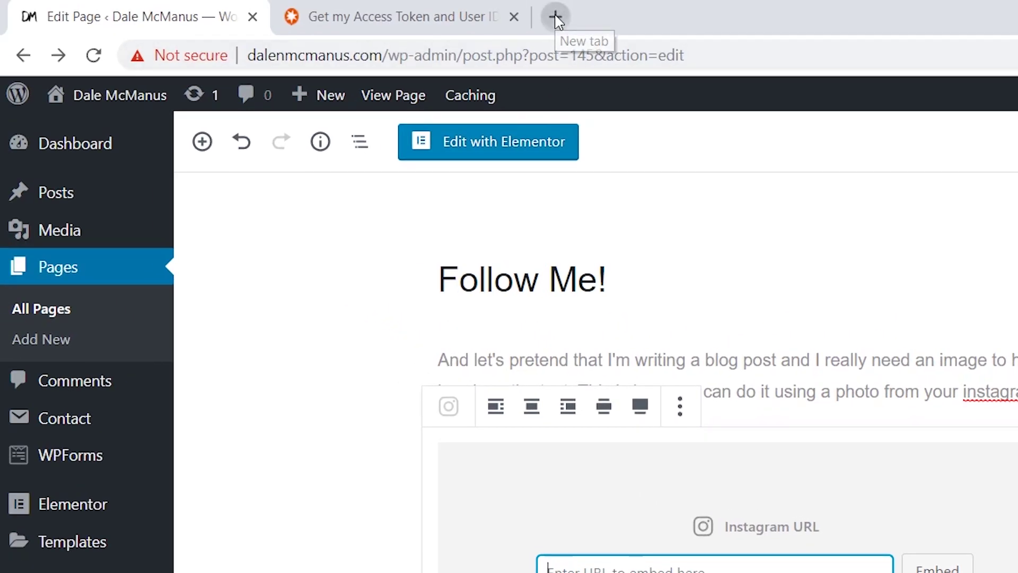
Step: In a new tab, open the dalemcmanus Instagram profile and its snowy Mt. Rainier post
click(556, 20)
text(instag)
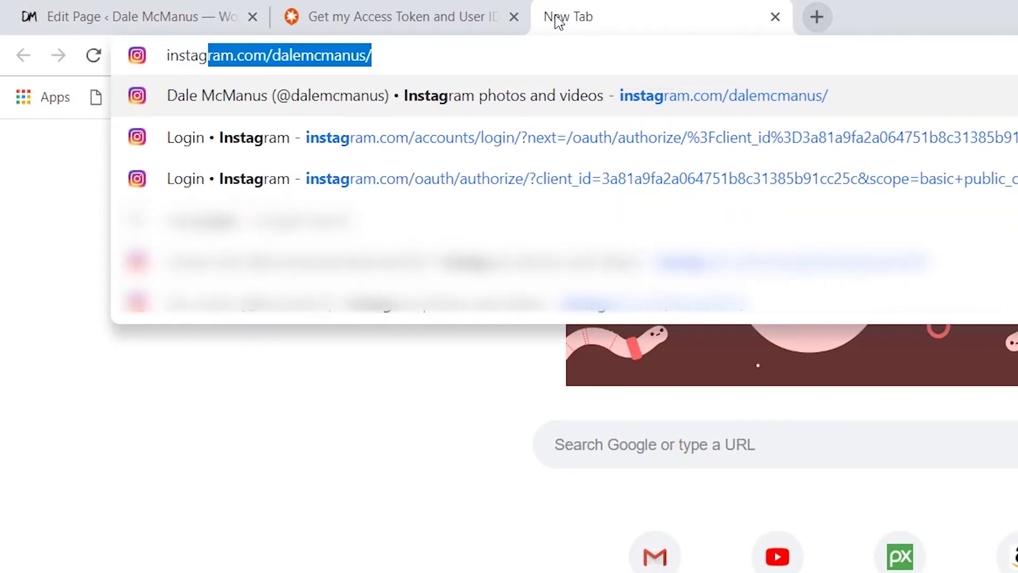
key(Return)
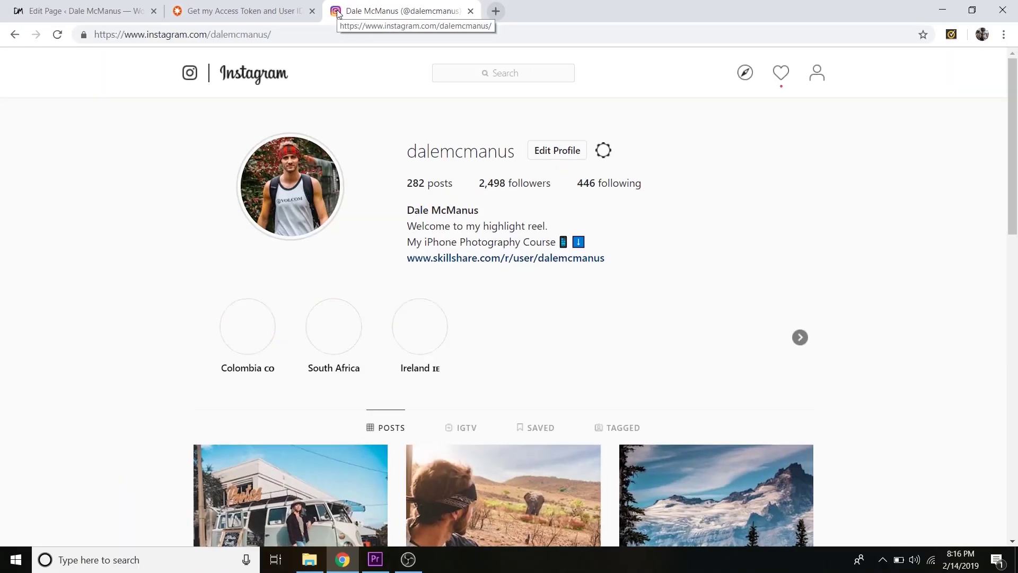
scroll(716, 230, down, 4)
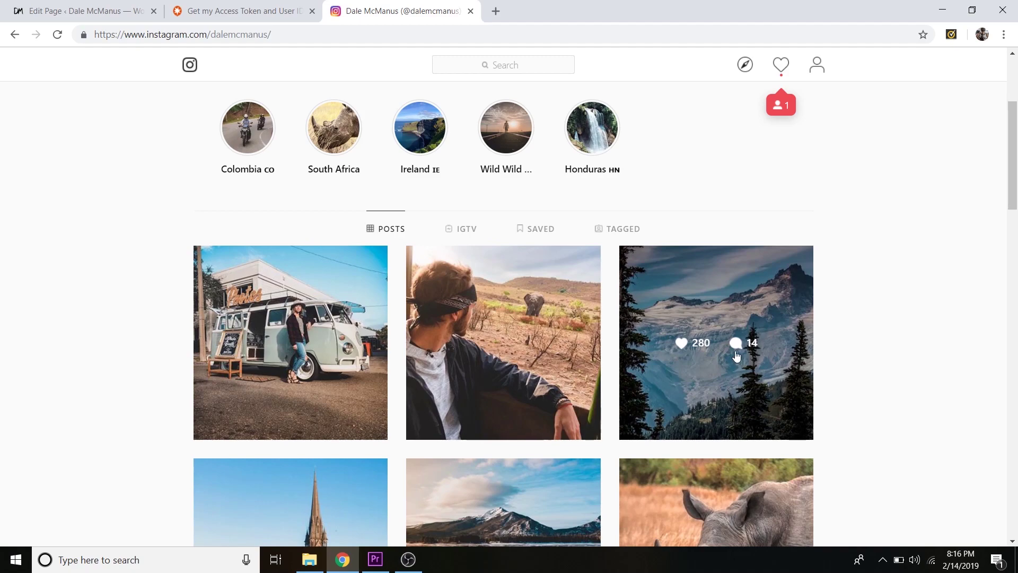
click(708, 301)
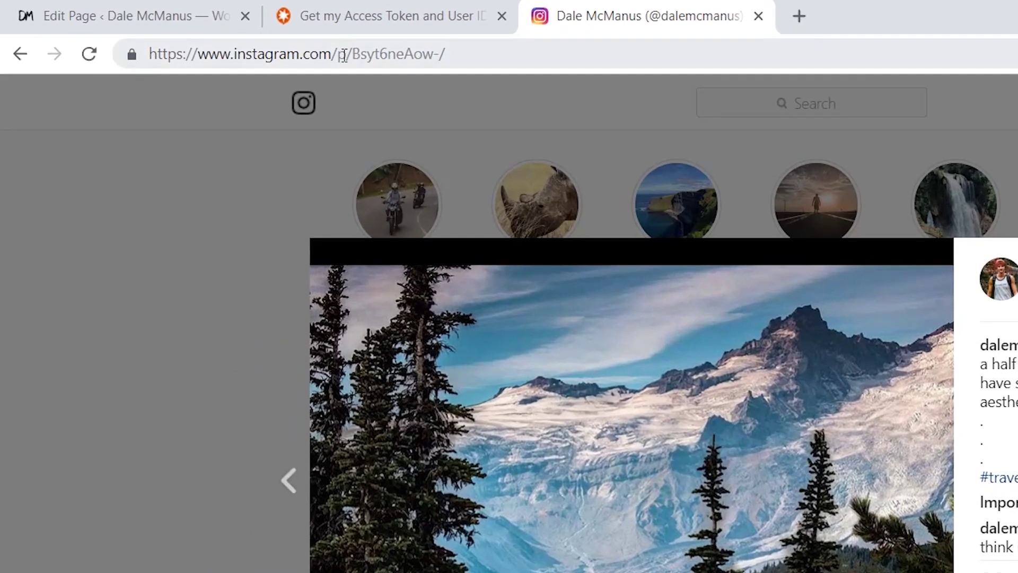
Step: Copy the Mt. Rainier post's web address from the address bar
click(215, 34)
right_click(345, 56)
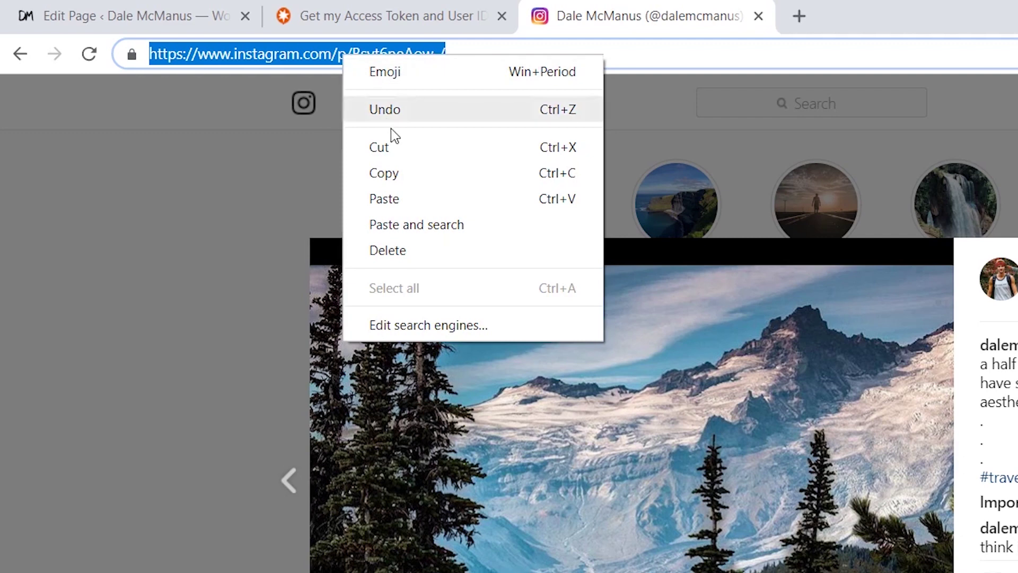
click(391, 175)
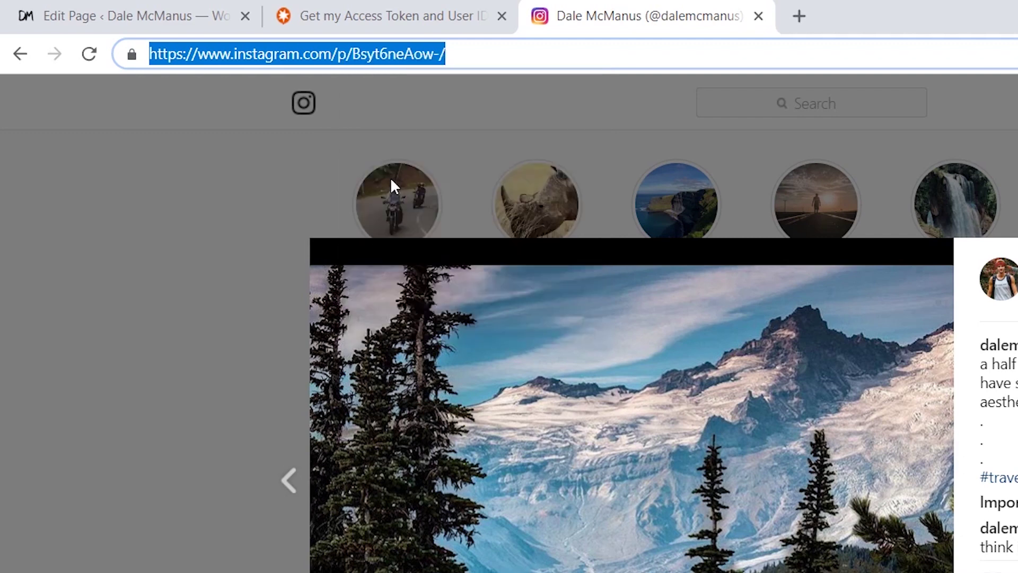
click(172, 21)
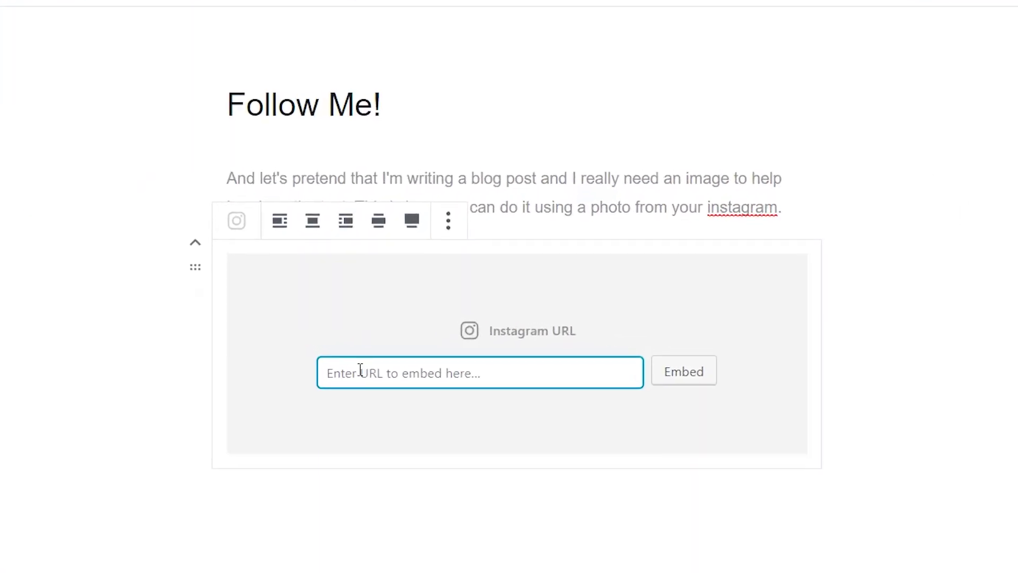
Step: Paste the Mt. Rainier post URL into the Instagram block, embed it, and update the Follow Me! page
right_click(362, 371)
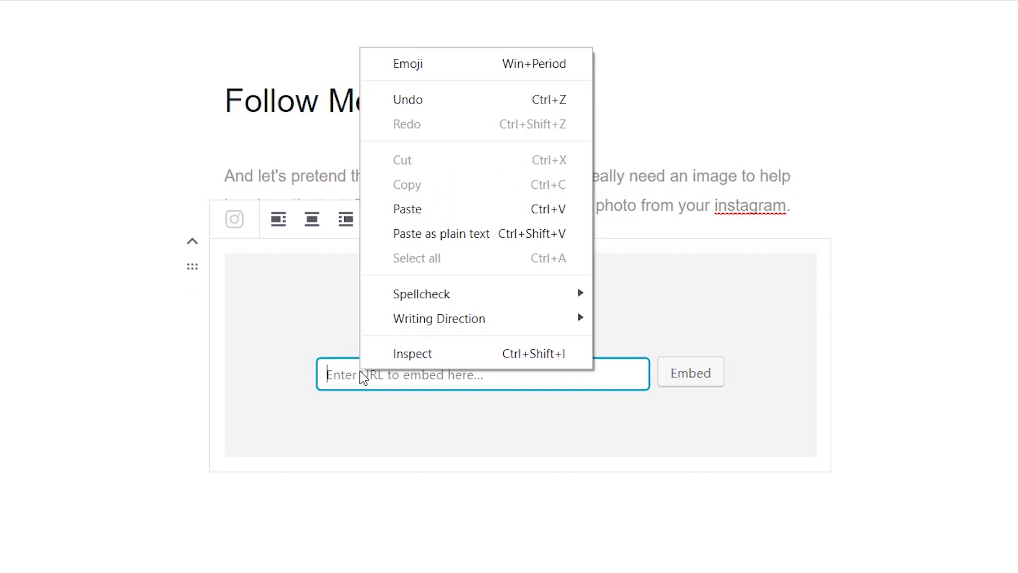
click(398, 210)
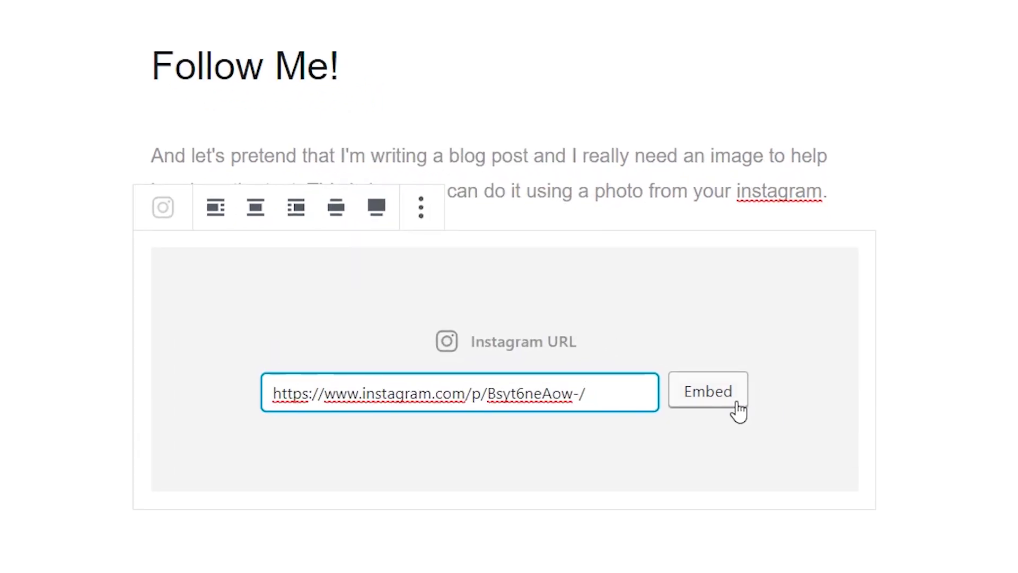
click(735, 407)
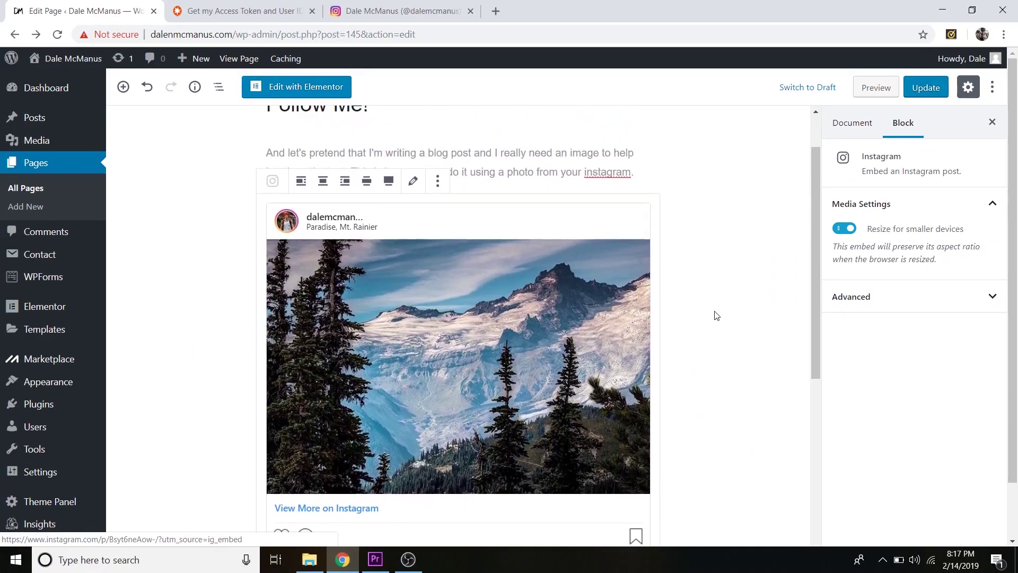
click(925, 87)
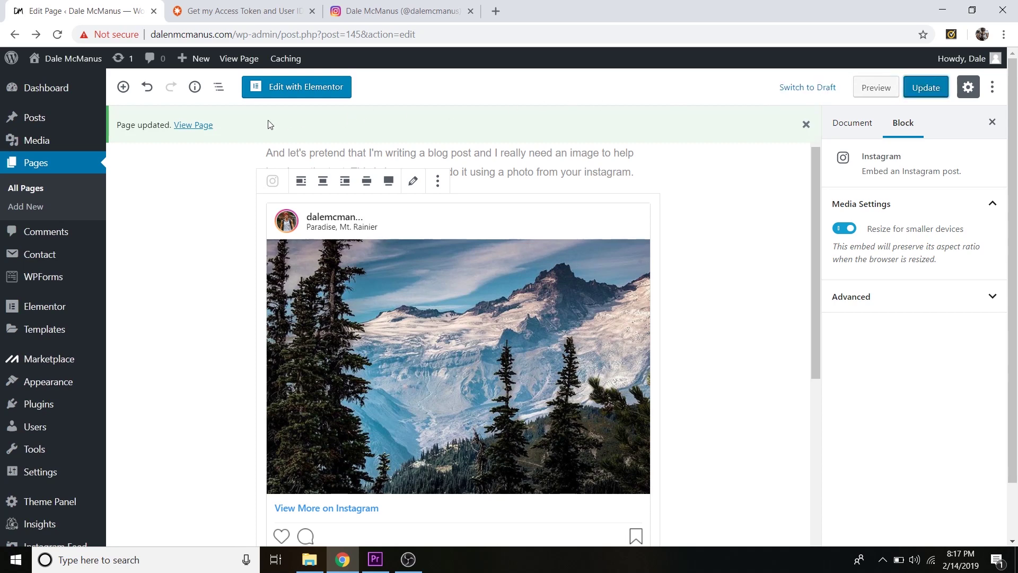
click(194, 129)
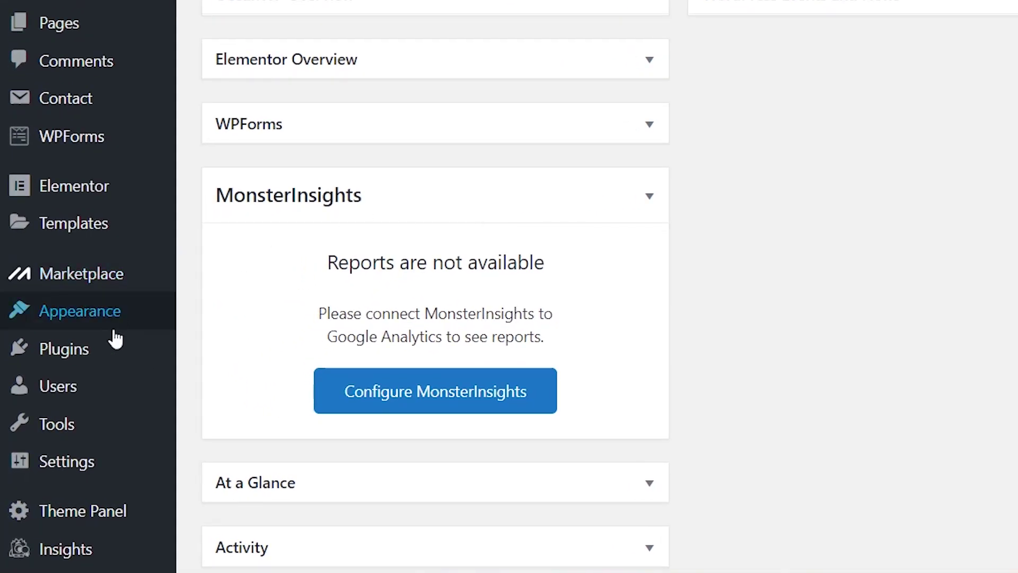
Step: Copy the [instagram-feed] shortcode from the Instagram Feed settings' '3. Display Your Feed' tab
scroll(67, 419, down, 2)
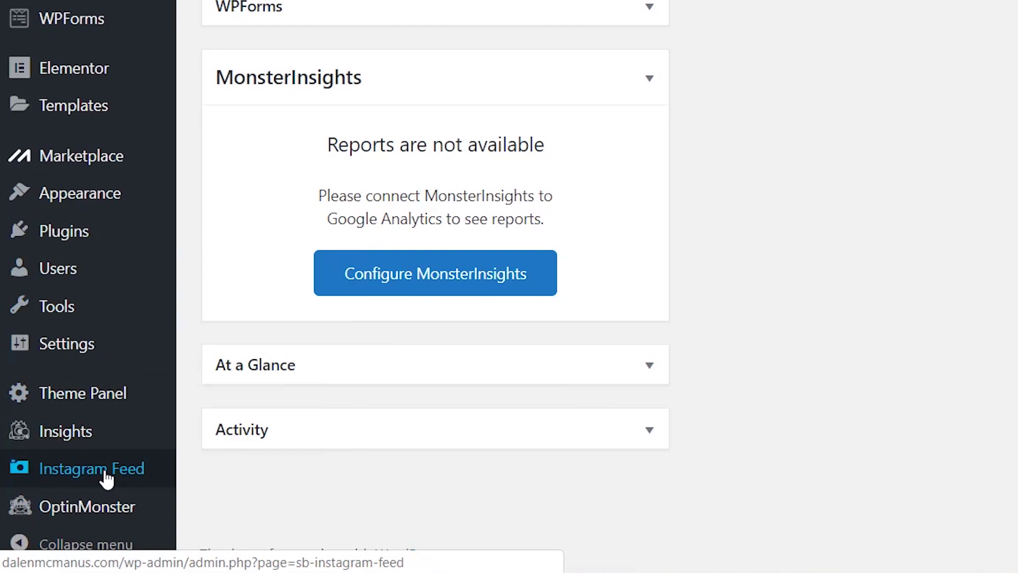
click(106, 477)
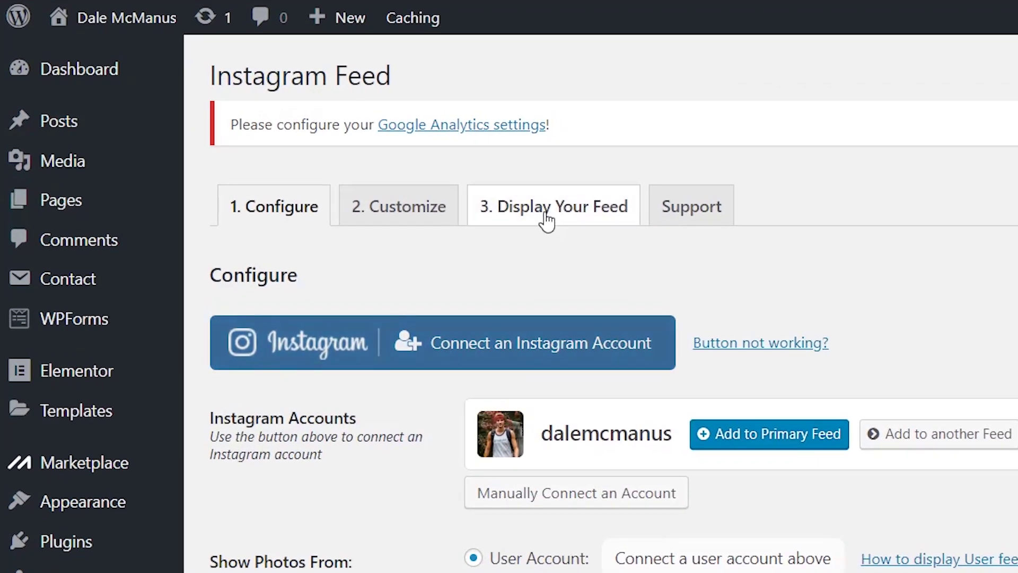
click(546, 222)
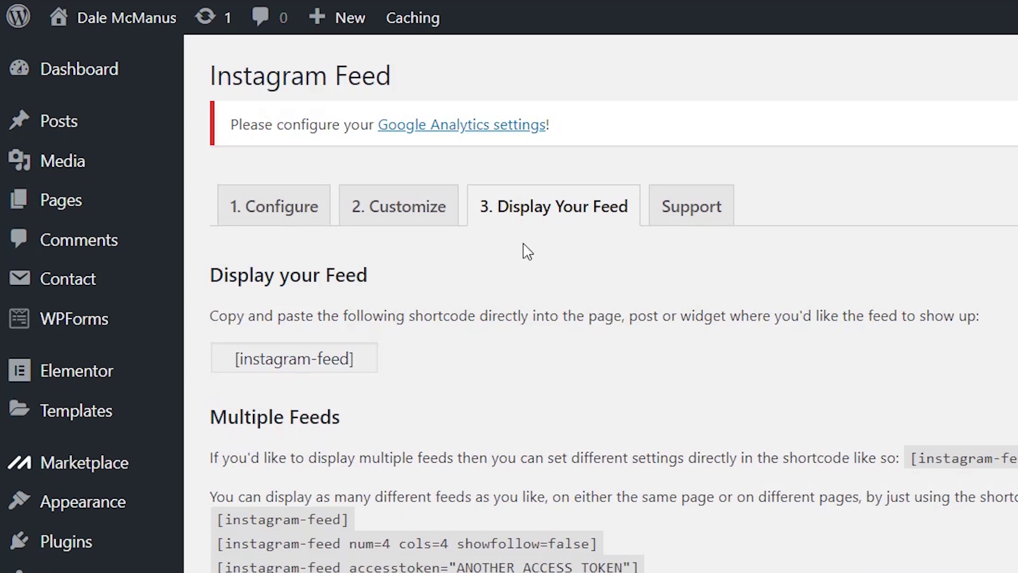
click(301, 363)
right_click(302, 363)
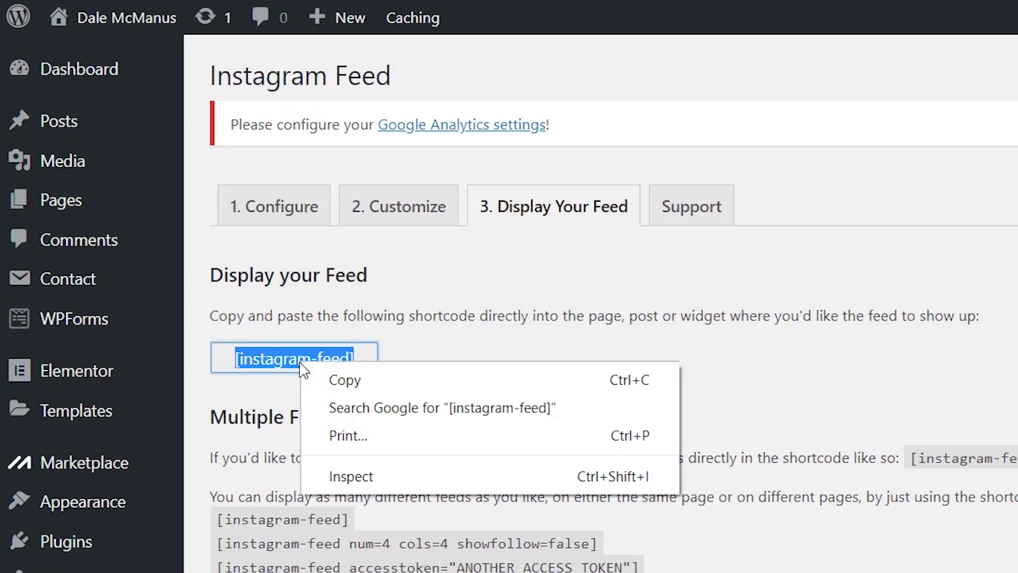
click(342, 382)
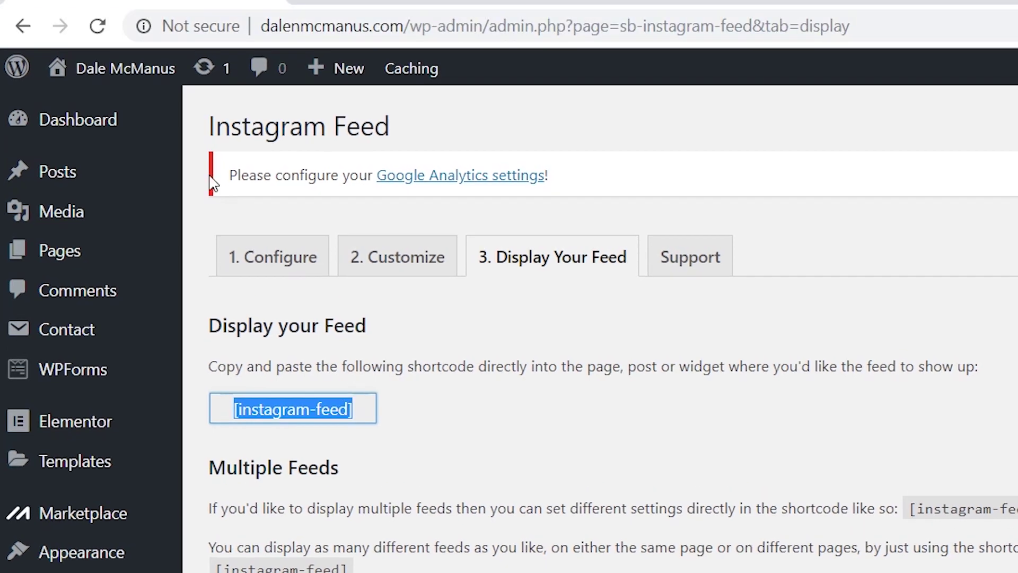
mouse_move(132, 24)
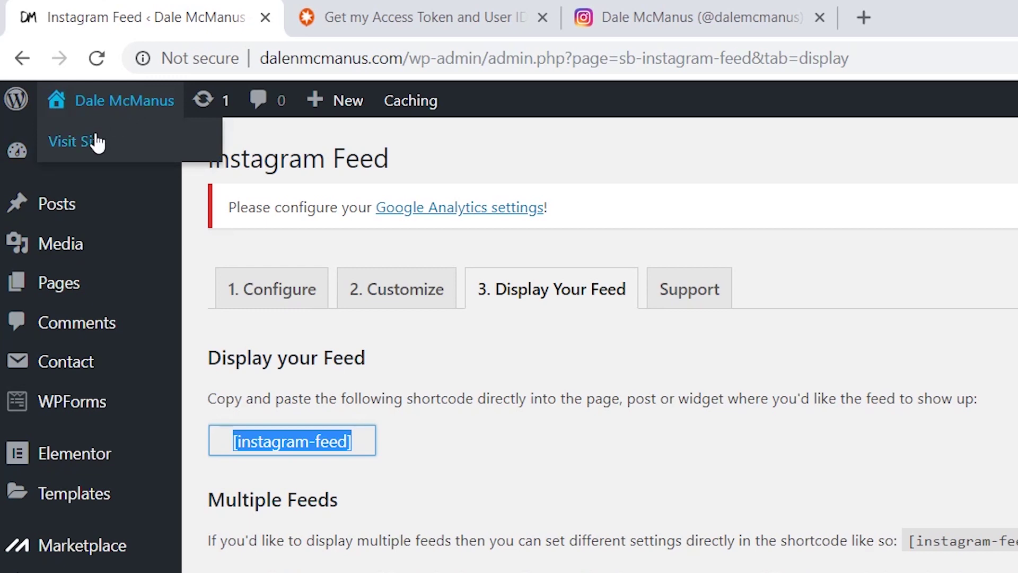
Step: Open the live homepage in the Elementor page builder
click(91, 141)
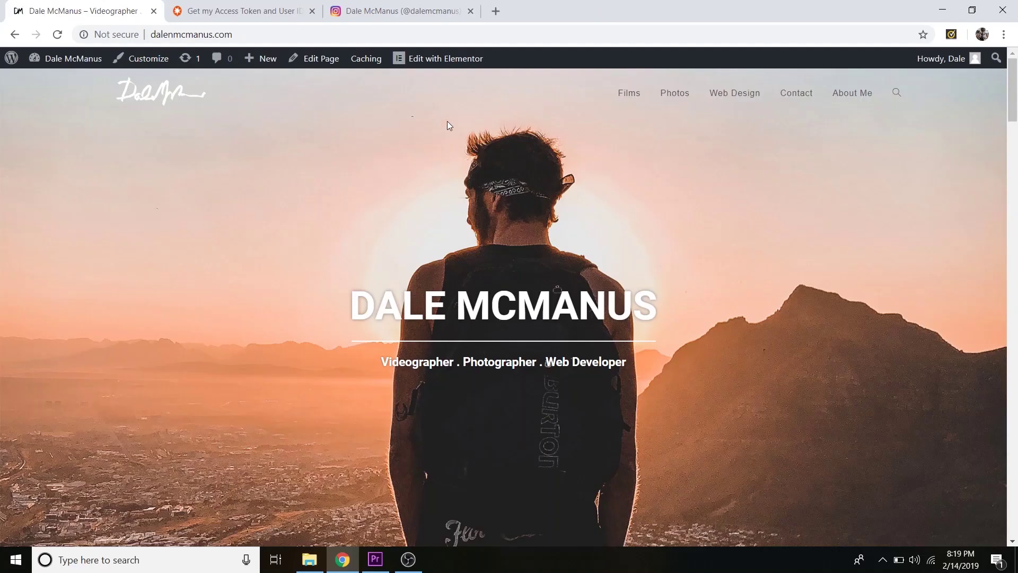
mouse_move(450, 63)
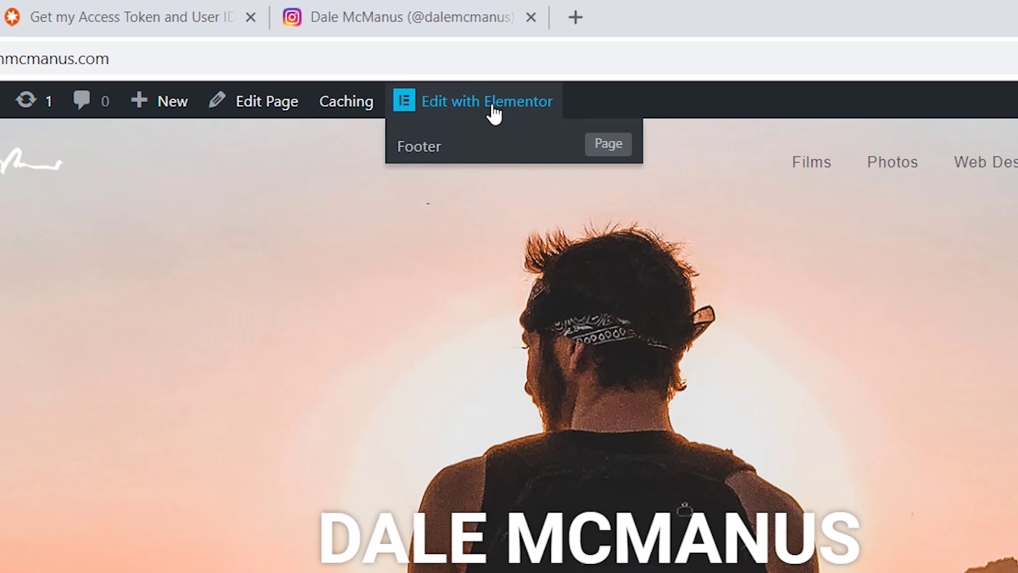
click(492, 106)
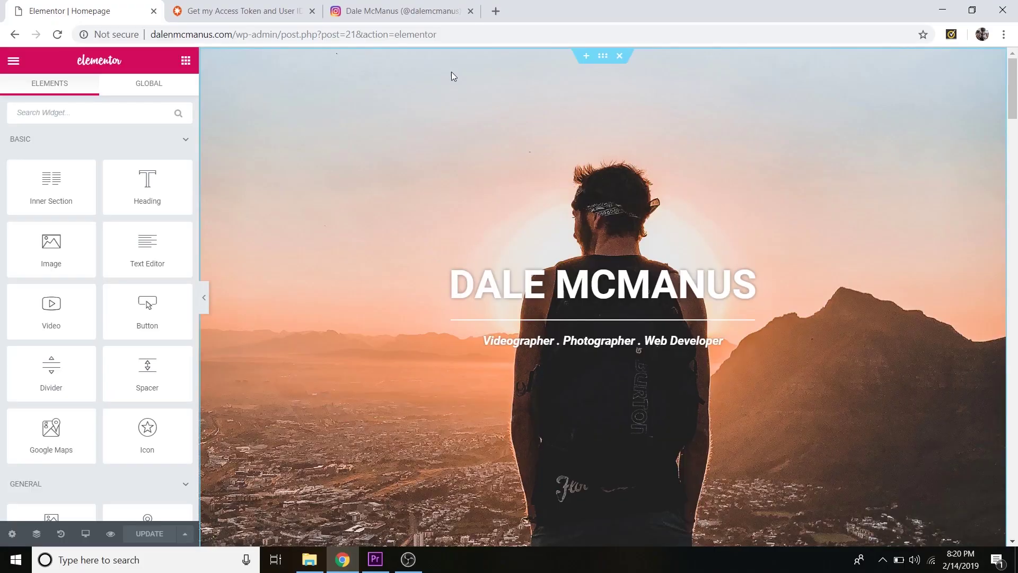
Step: Delete the photo gallery section under Photos and add an empty section in its place
scroll(451, 73, down, 15)
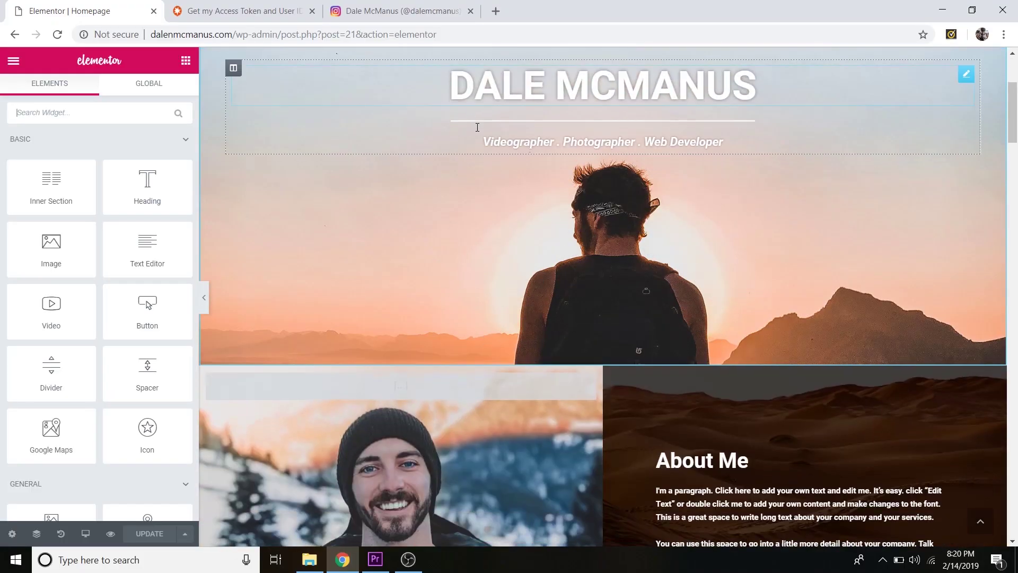
scroll(495, 176, down, 15)
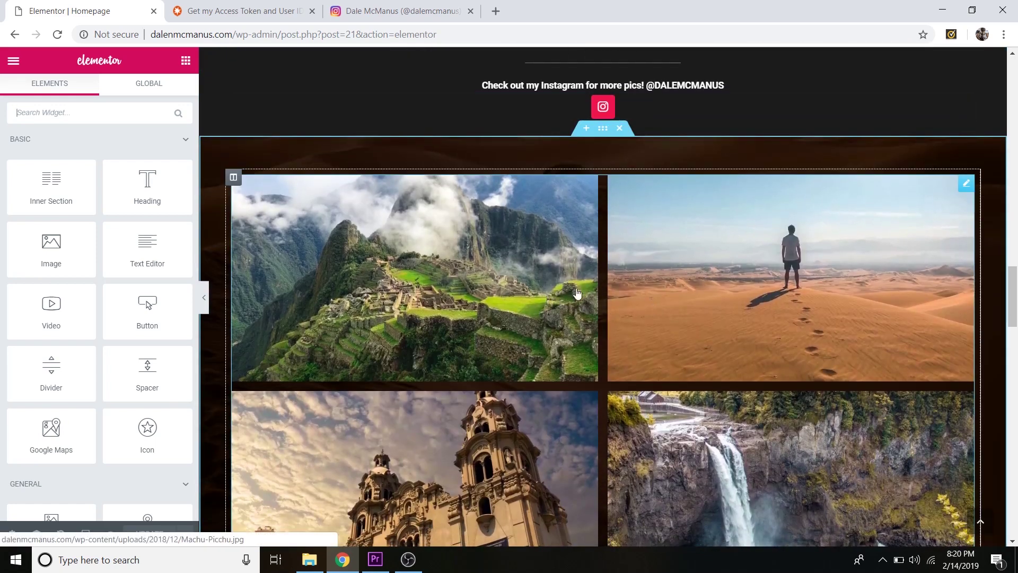
scroll(621, 316, up, 1)
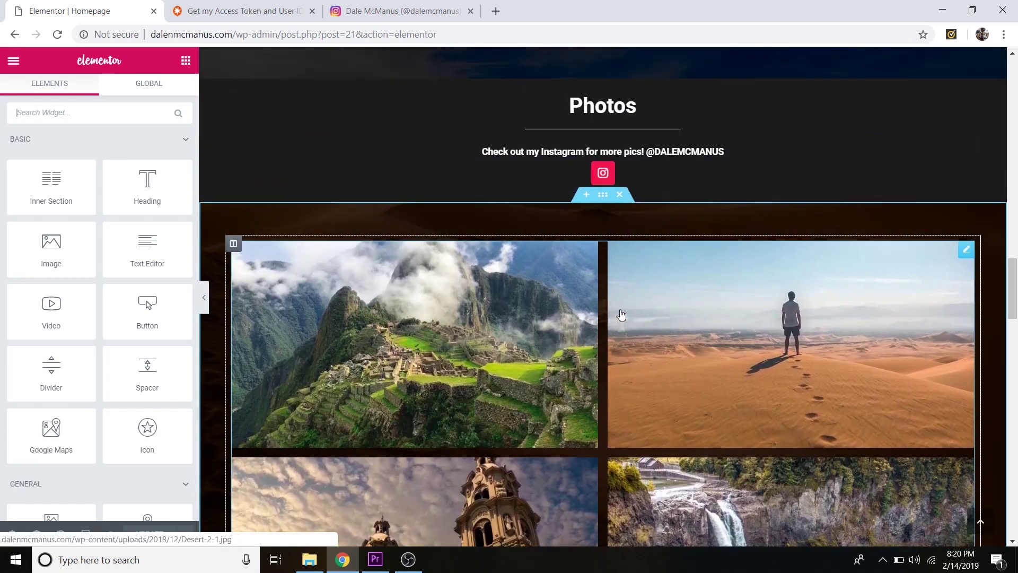
click(619, 195)
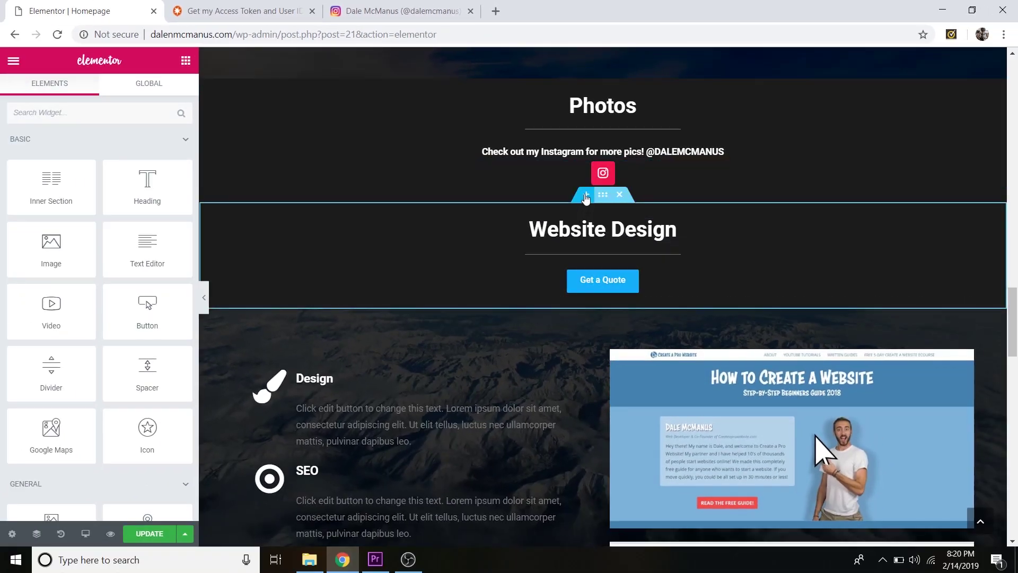
click(585, 198)
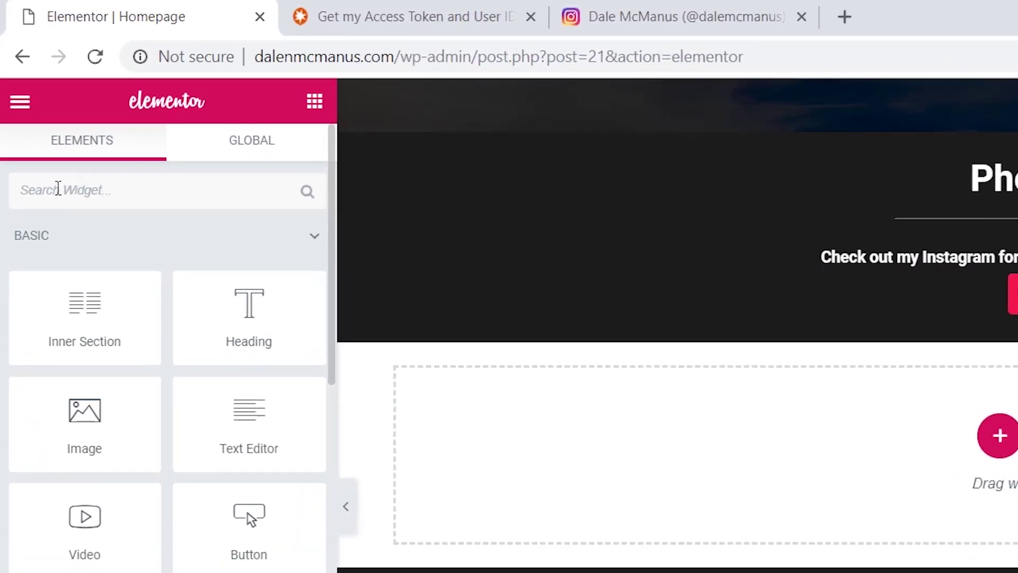
Step: Place a Shortcode widget, found by searching 'sho', into the empty section
click(58, 189)
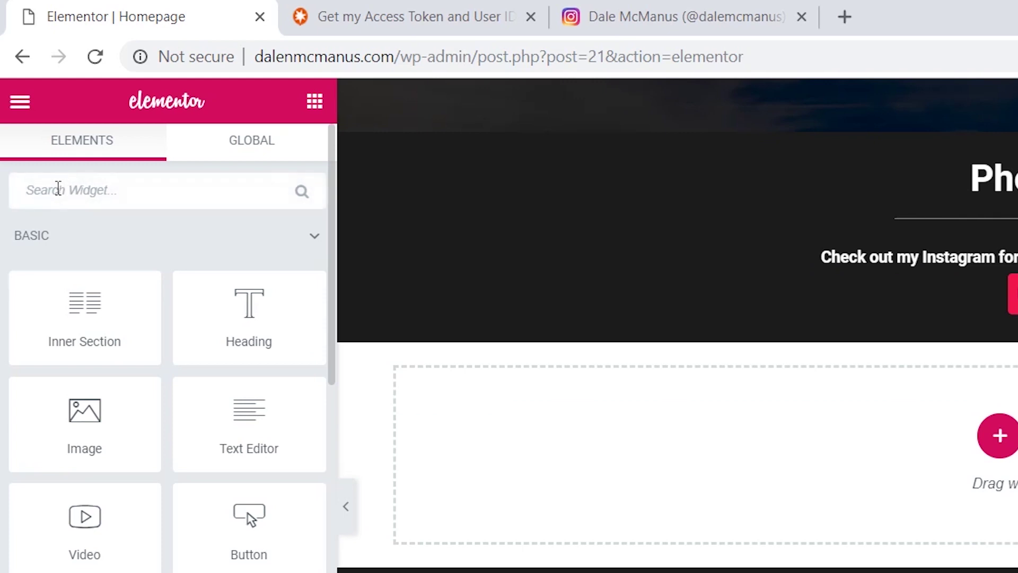
text(shortcode)
drag(71, 268, 982, 443)
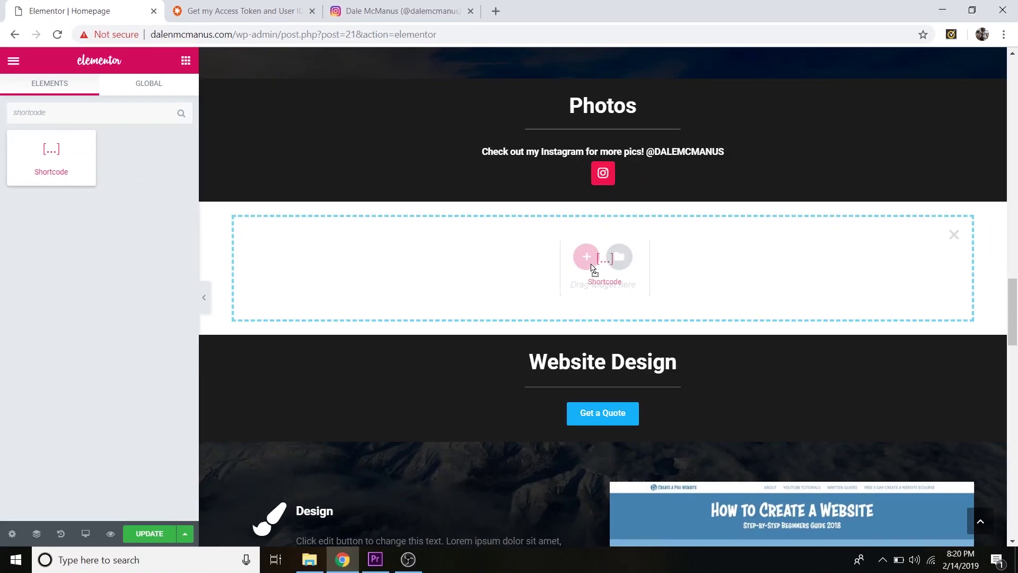
drag(592, 268, 592, 268)
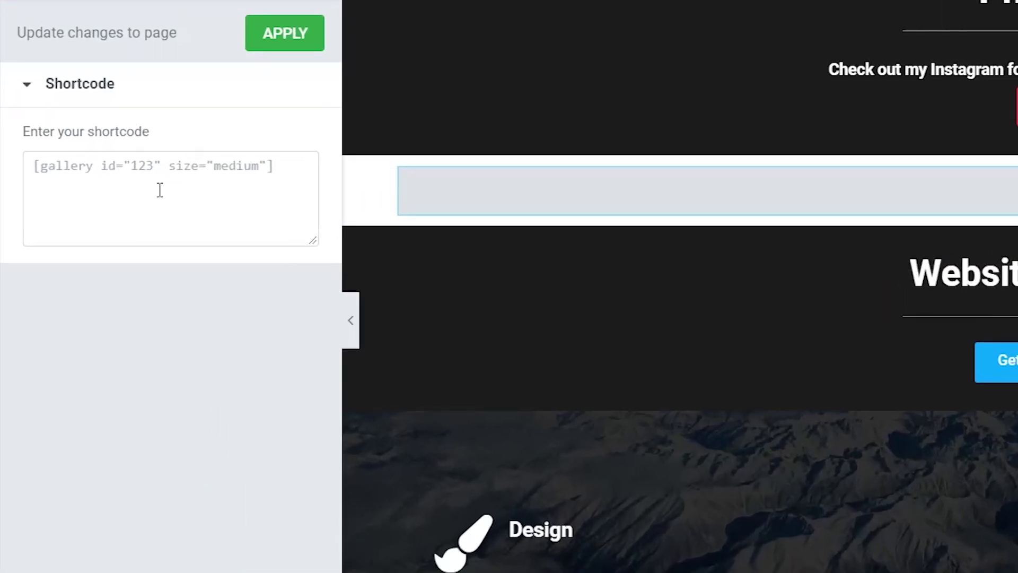
Step: Paste [instagram-feed] into the Shortcode widget, apply it, and update the homepage
right_click(159, 190)
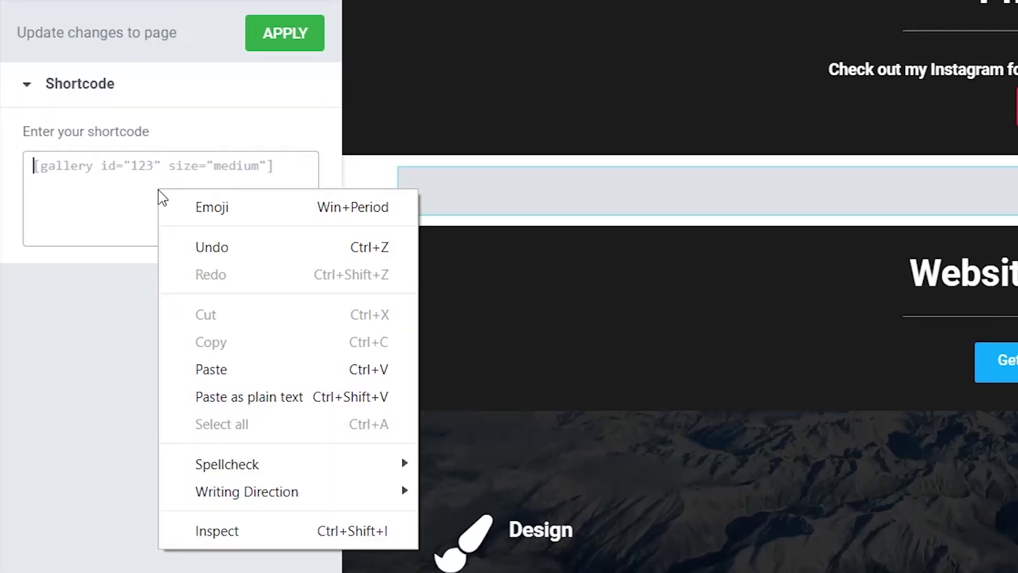
click(250, 371)
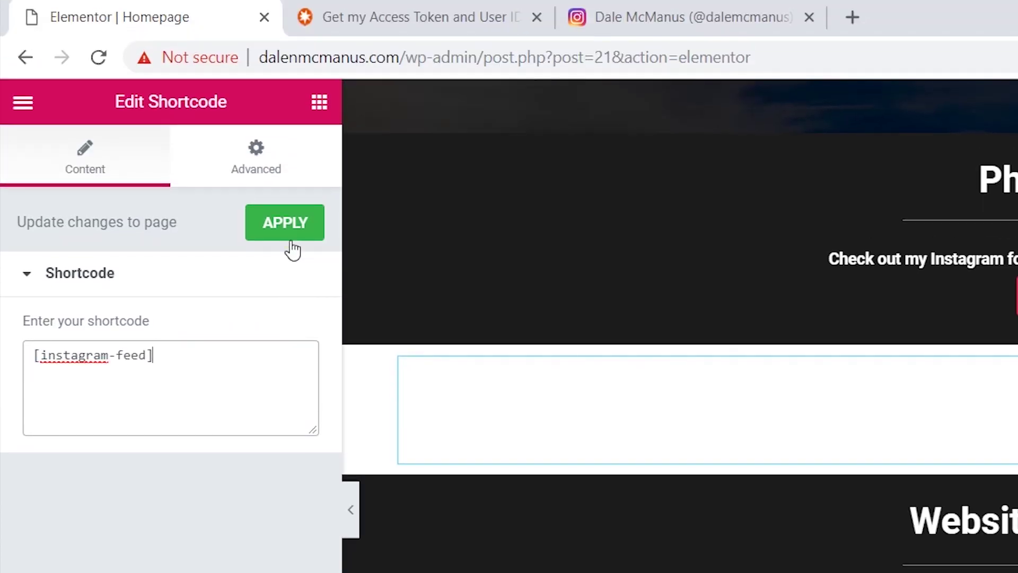
click(284, 225)
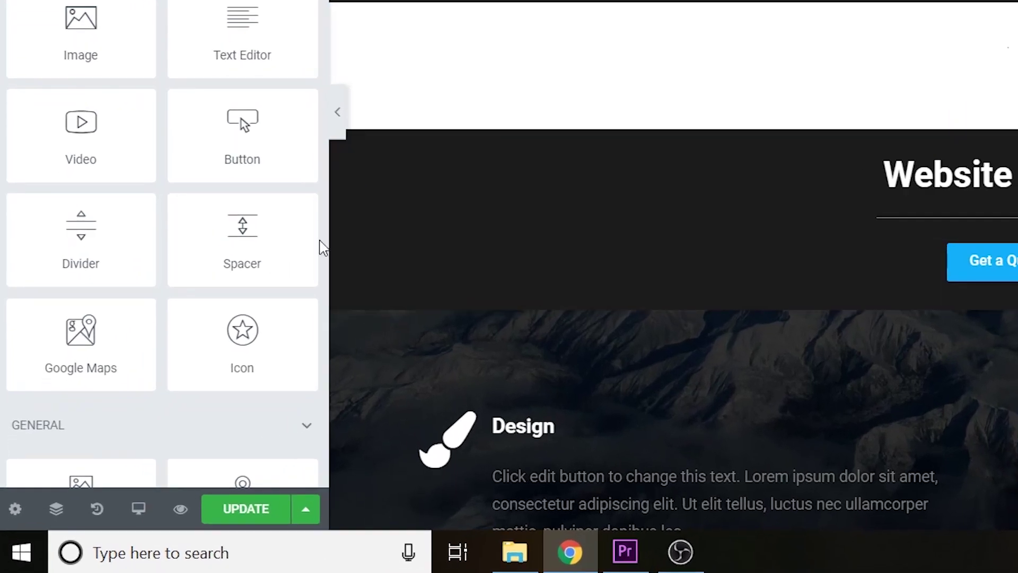
click(266, 519)
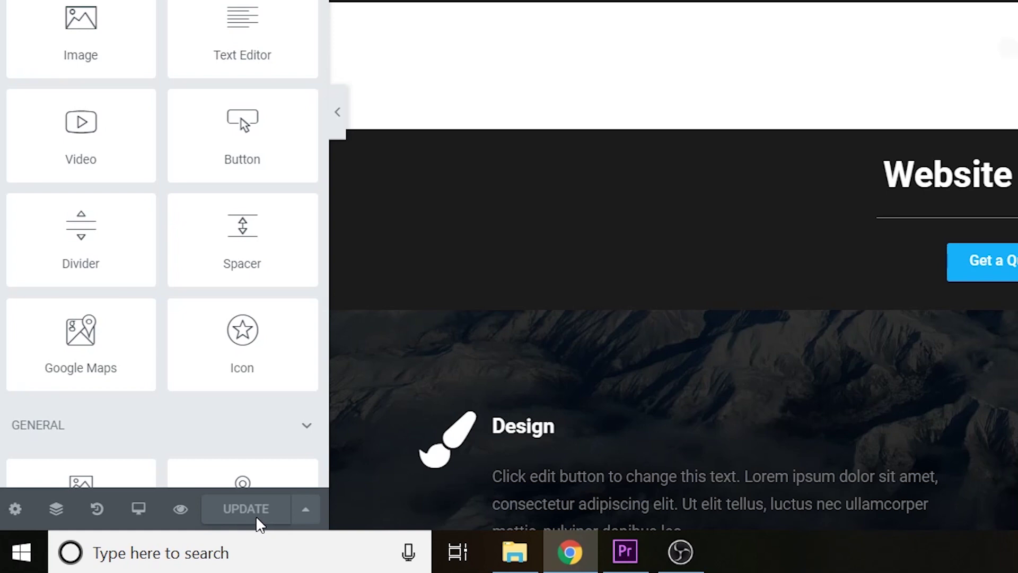
Step: Preview the homepage and scroll down to the Instagram photo grid below Photos
click(181, 509)
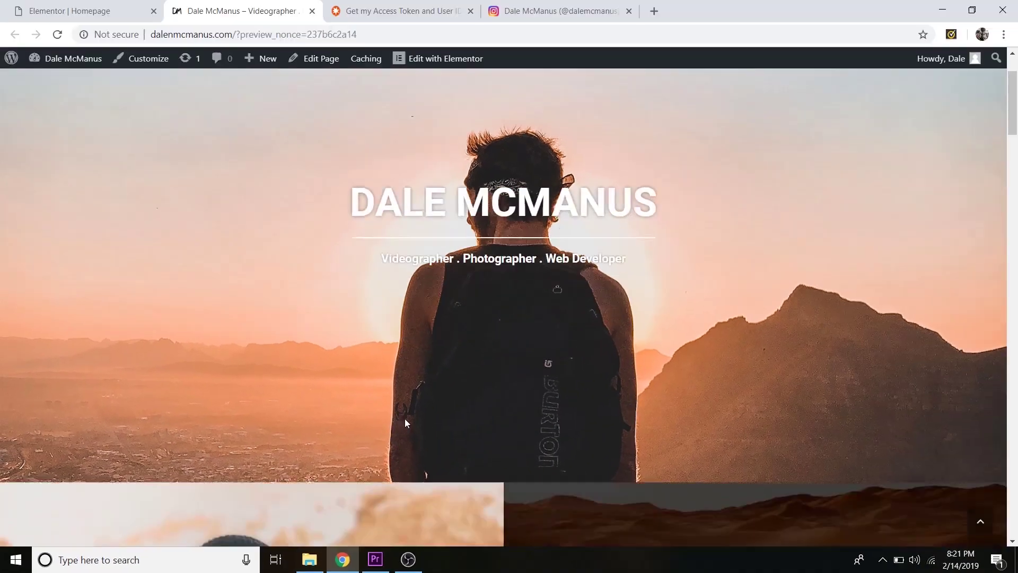
scroll(415, 422, down, 5)
scroll(415, 422, down, 20)
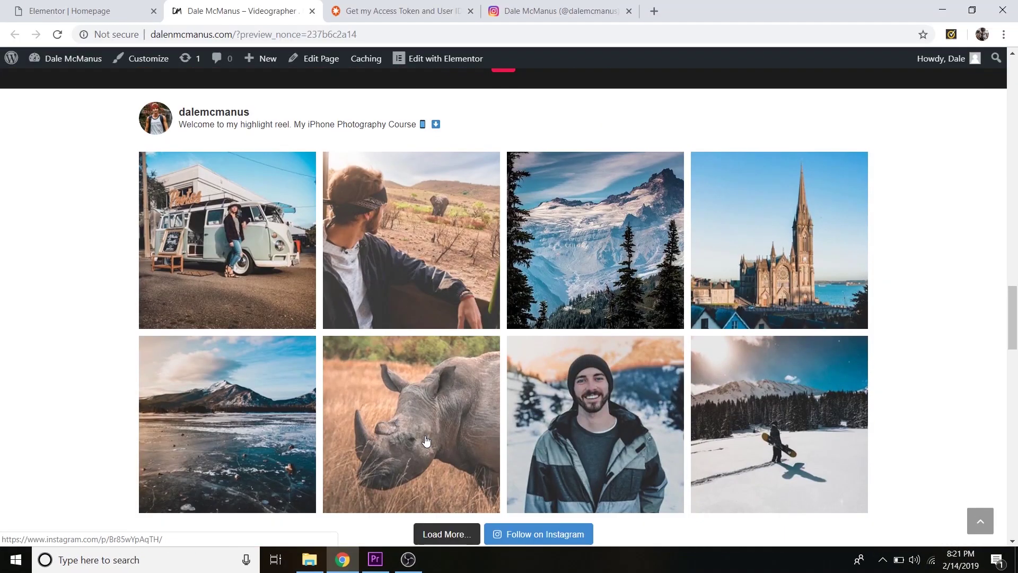
scroll(428, 441, up, 3)
scroll(427, 441, down, 3)
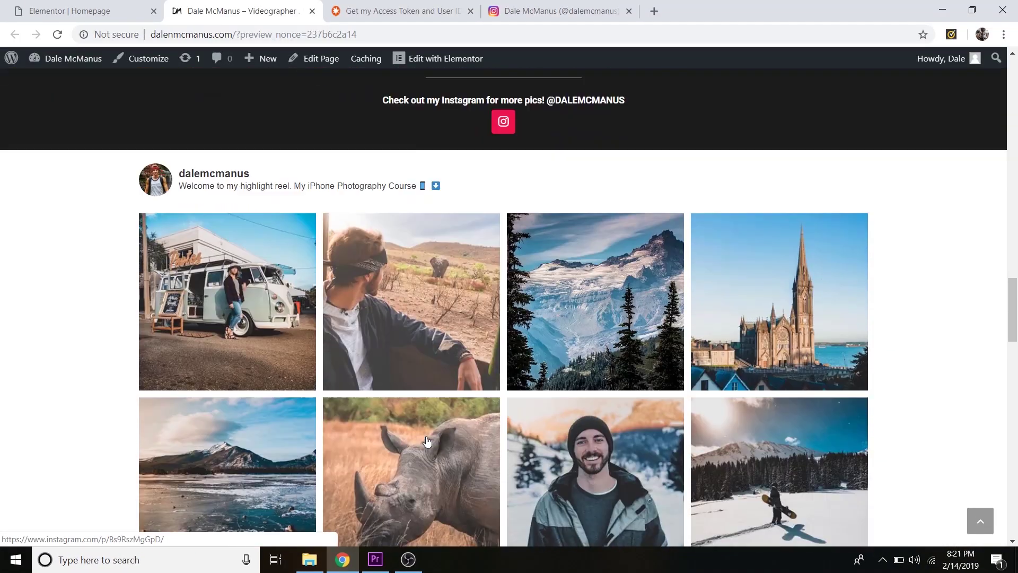